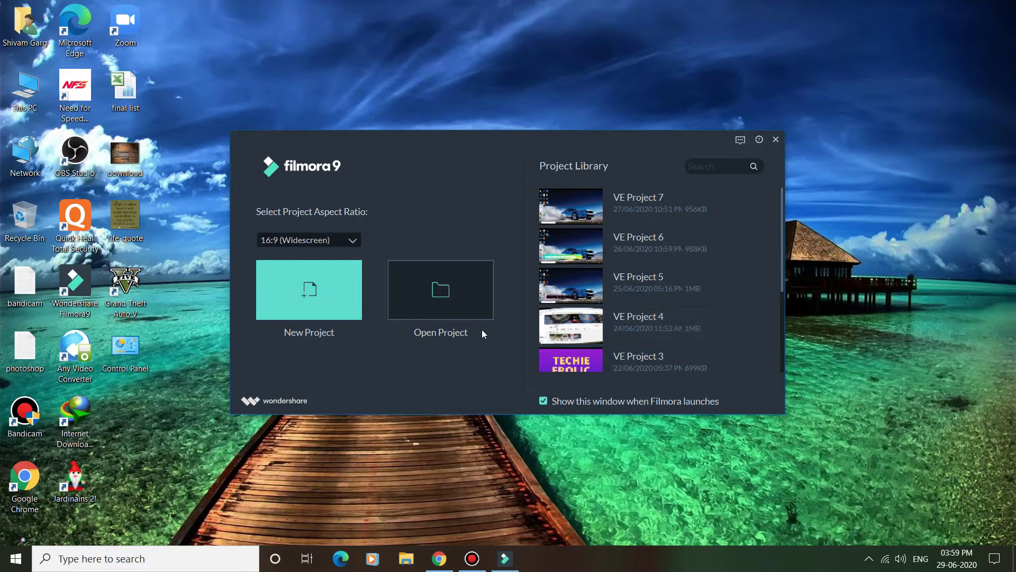
# - Create a new 16:9 widescreen project and import the 8 Parche MP4 video from the Videos folder on drive D
pyautogui.click(295, 305)
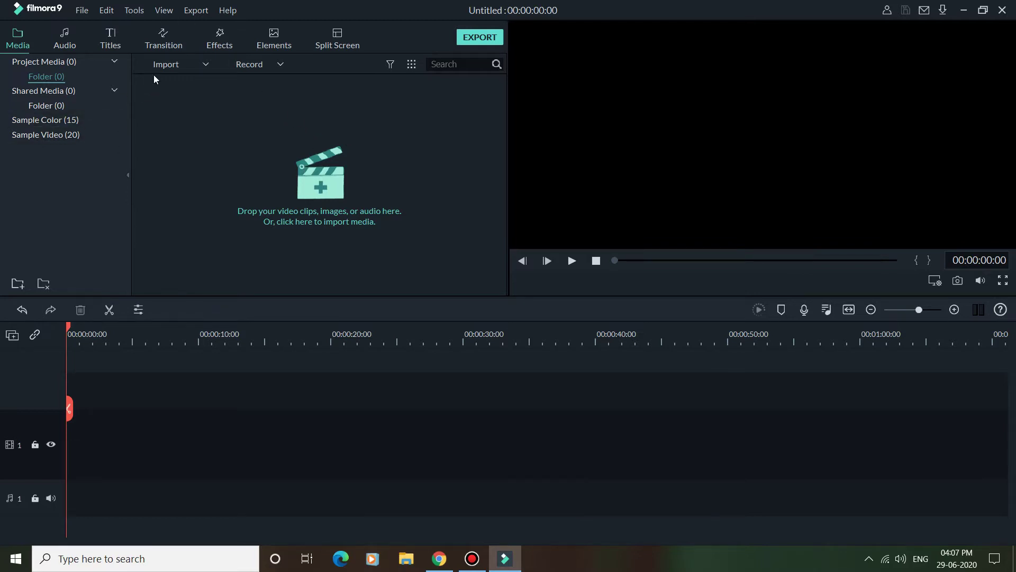
pyautogui.click(208, 63)
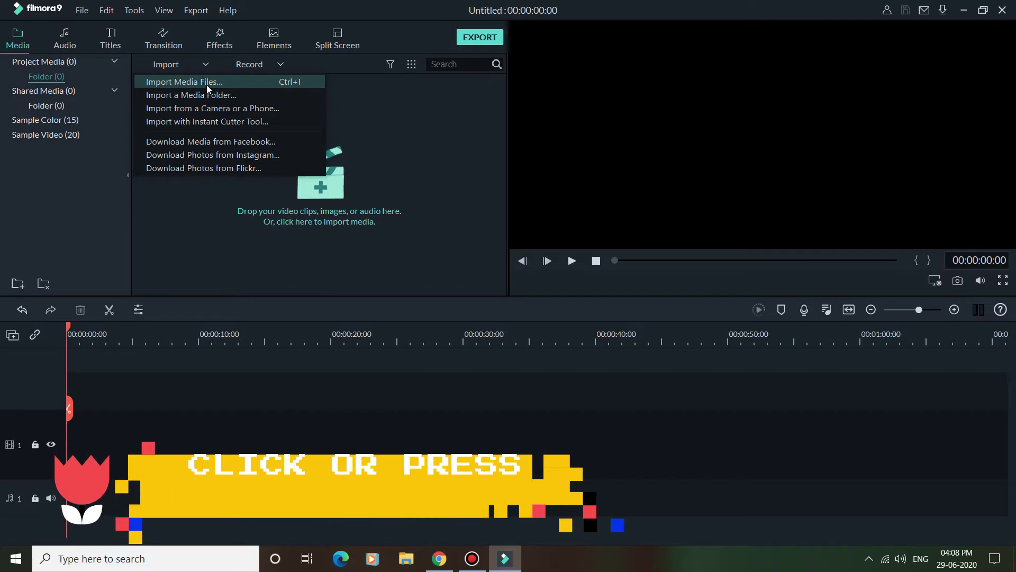
pyautogui.click(303, 84)
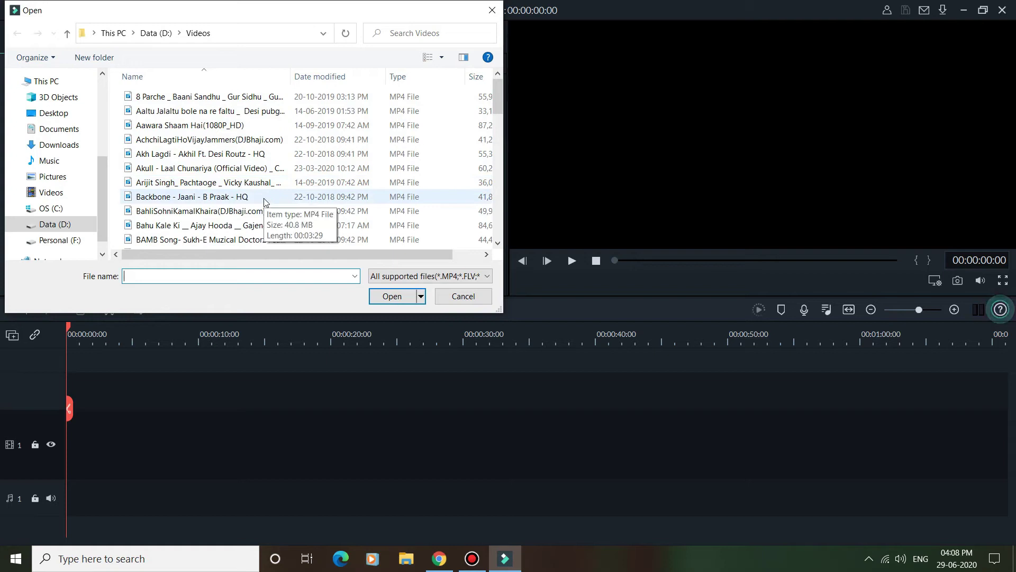
pyautogui.click(297, 96)
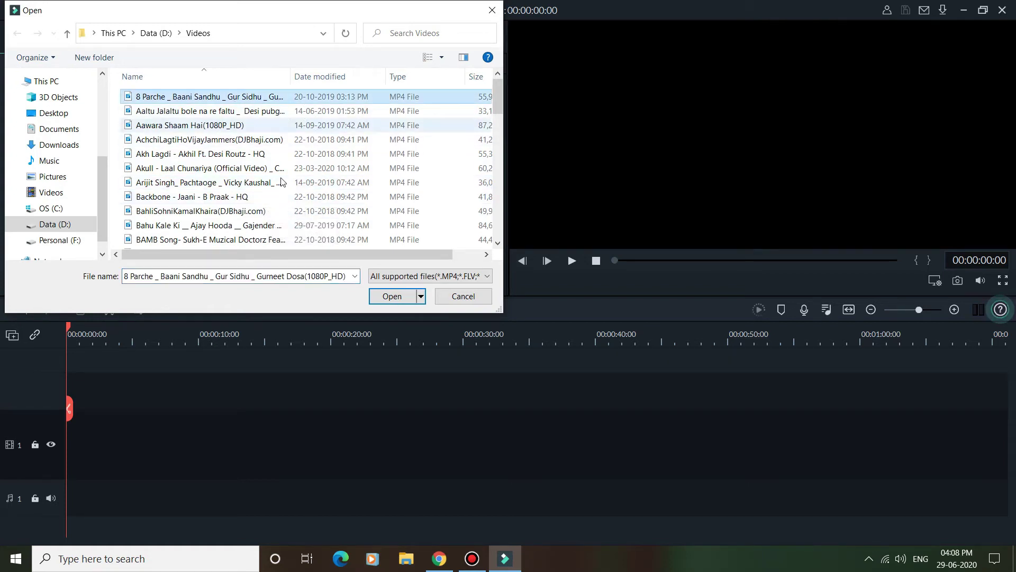
pyautogui.click(390, 298)
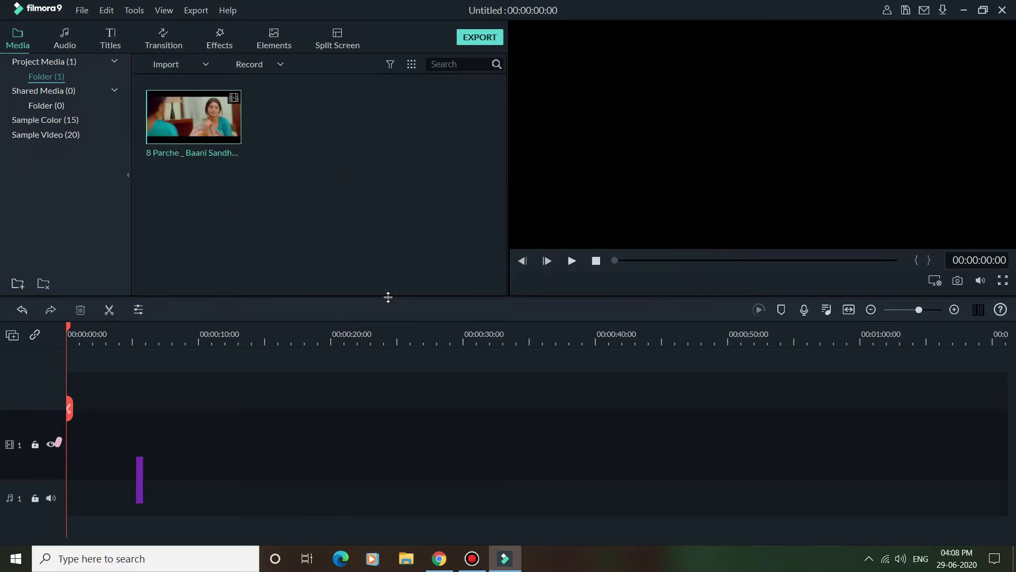
# - Add the imported 8 Parche clip to the start of the first video track and play its opening briefly
pyautogui.moveTo(212, 110)
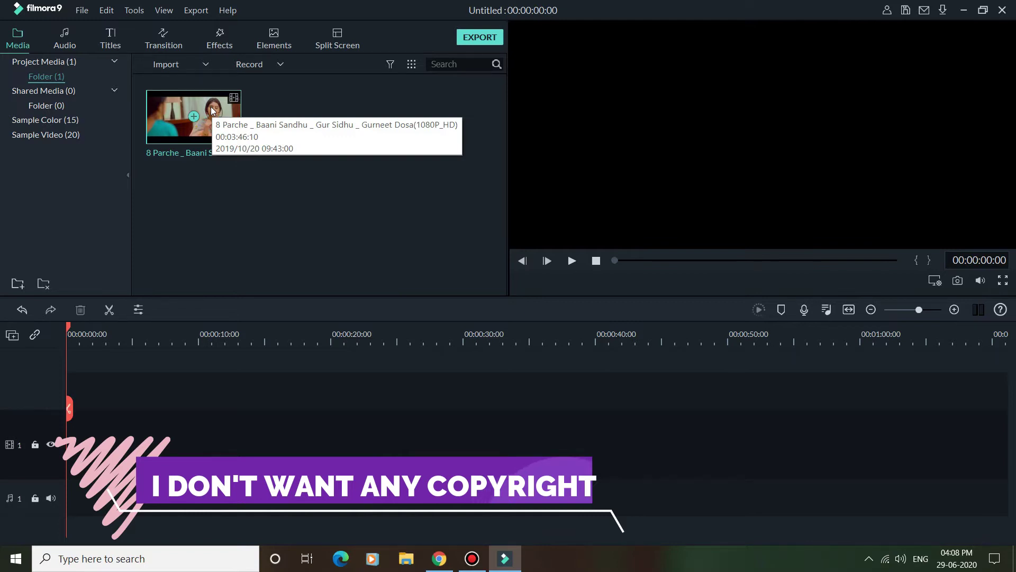
pyautogui.moveTo(166, 148)
pyautogui.click(194, 117)
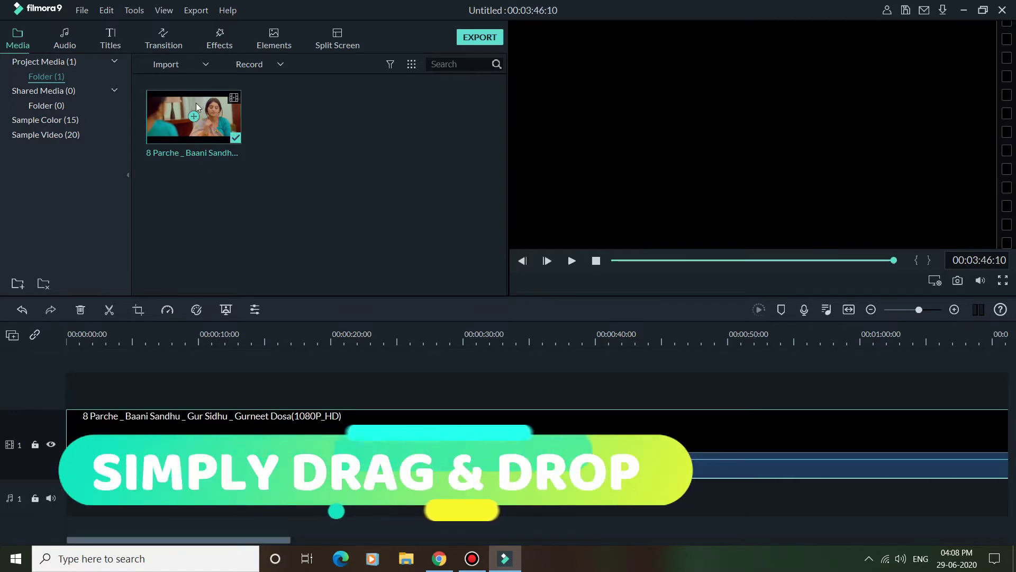
pyautogui.press('space')
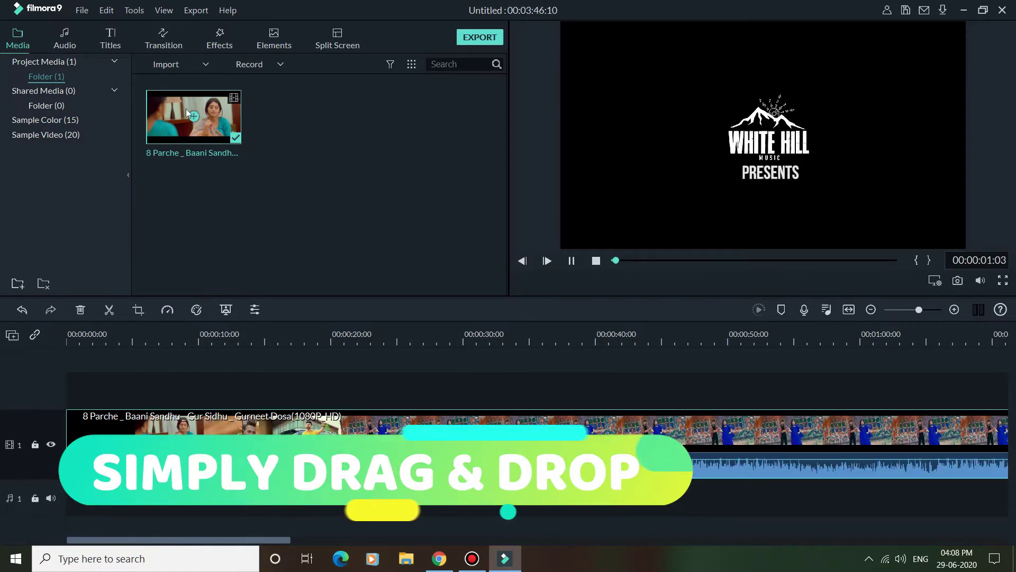
pyautogui.click(571, 260)
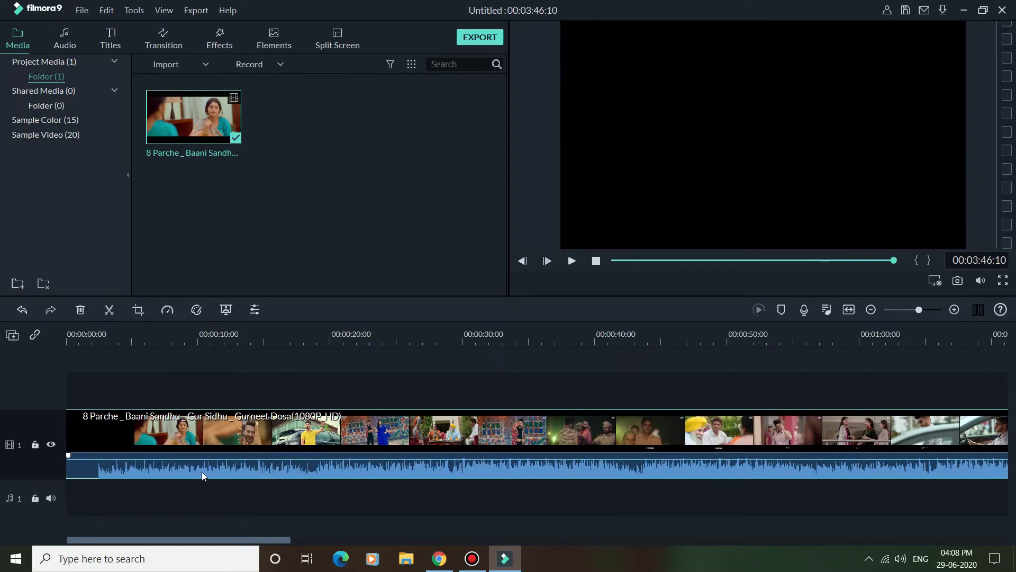
# - Detach the audio from the 8 Parche clip and delete the separated audio from the audio track
pyautogui.rightClick(238, 466)
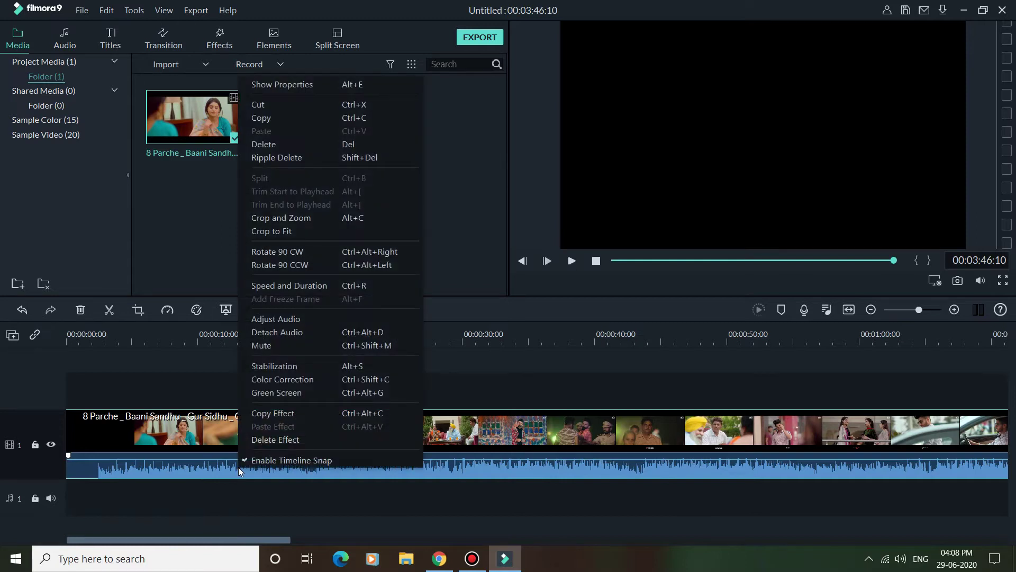
pyautogui.click(269, 335)
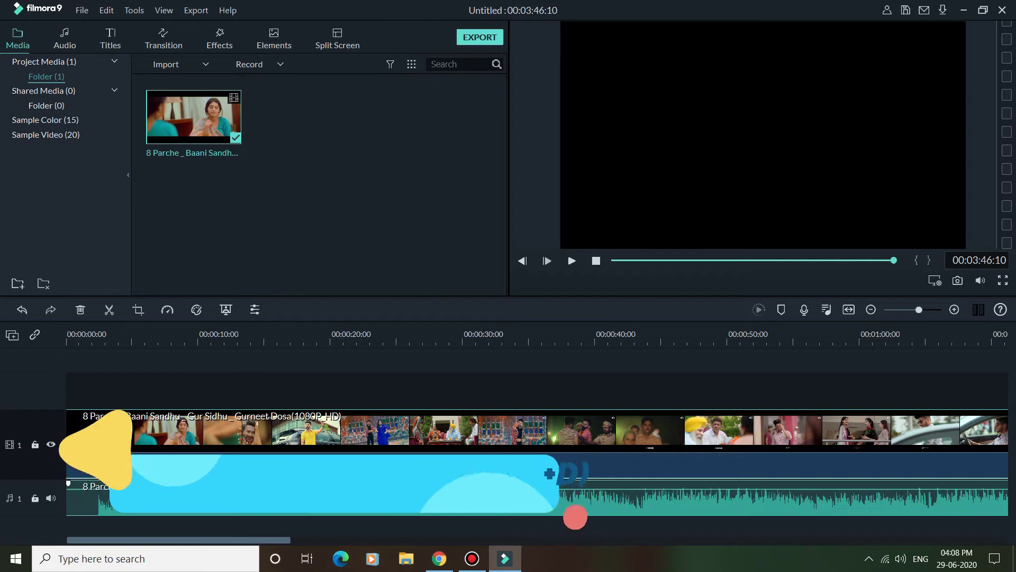
pyautogui.click(304, 507)
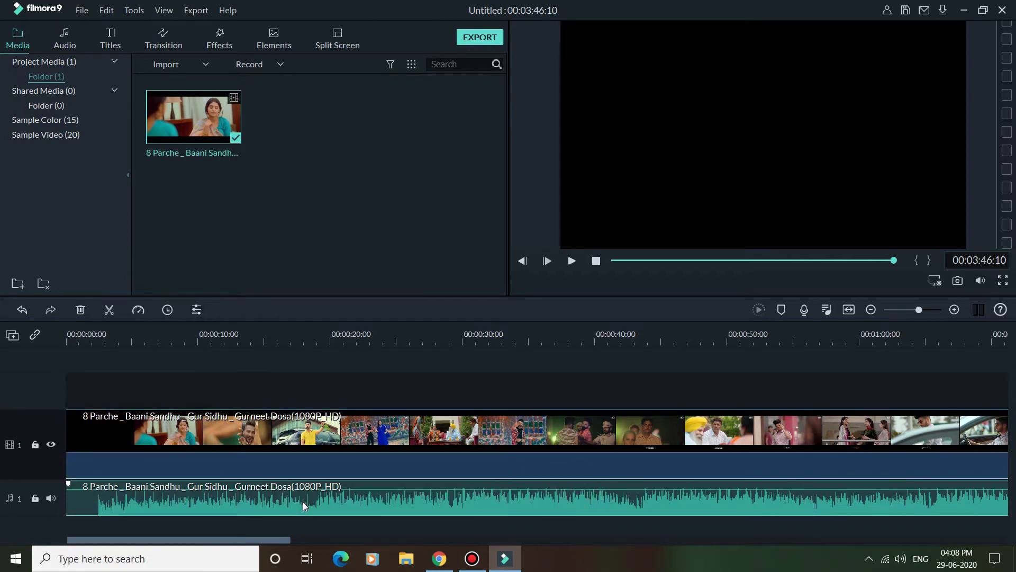
pyautogui.rightClick(305, 507)
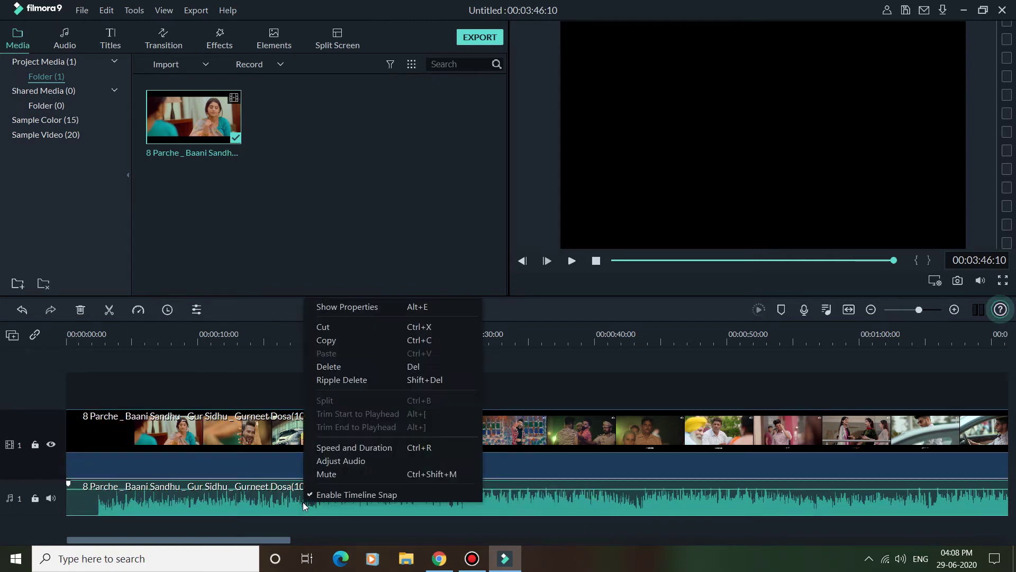
pyautogui.click(344, 367)
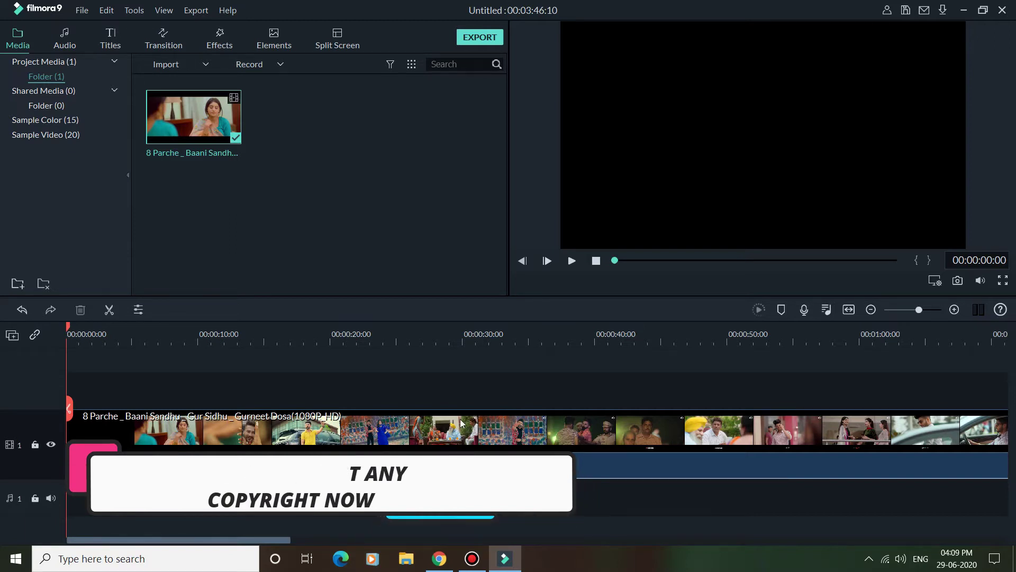
# - Split the 8 Parche clip at 00:00:12:20 and move the playhead on to 00:00:14:18
pyautogui.click(572, 261)
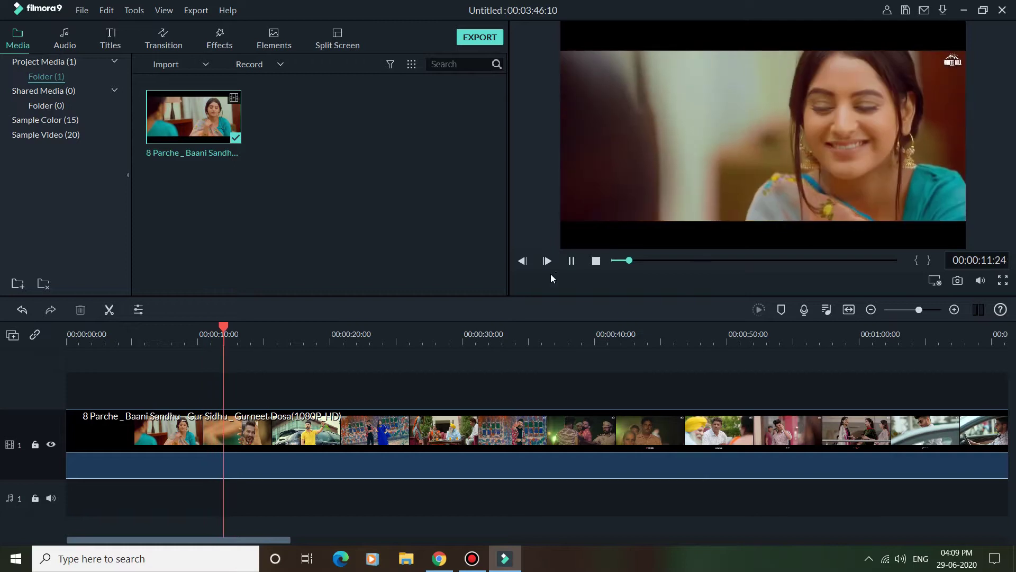
pyautogui.press('space')
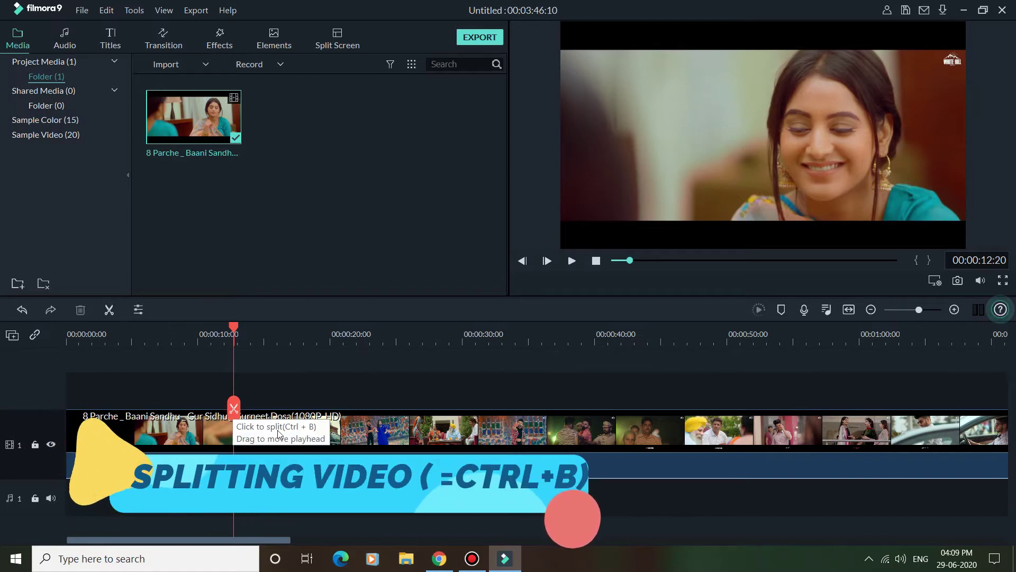
pyautogui.click(231, 406)
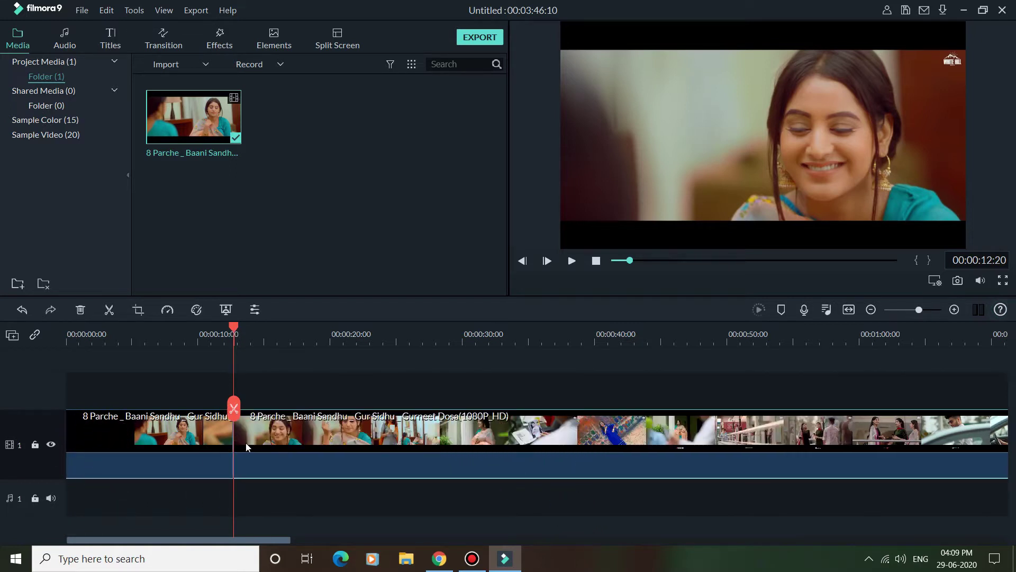
pyautogui.moveTo(234, 332); pyautogui.dragTo(260, 332)
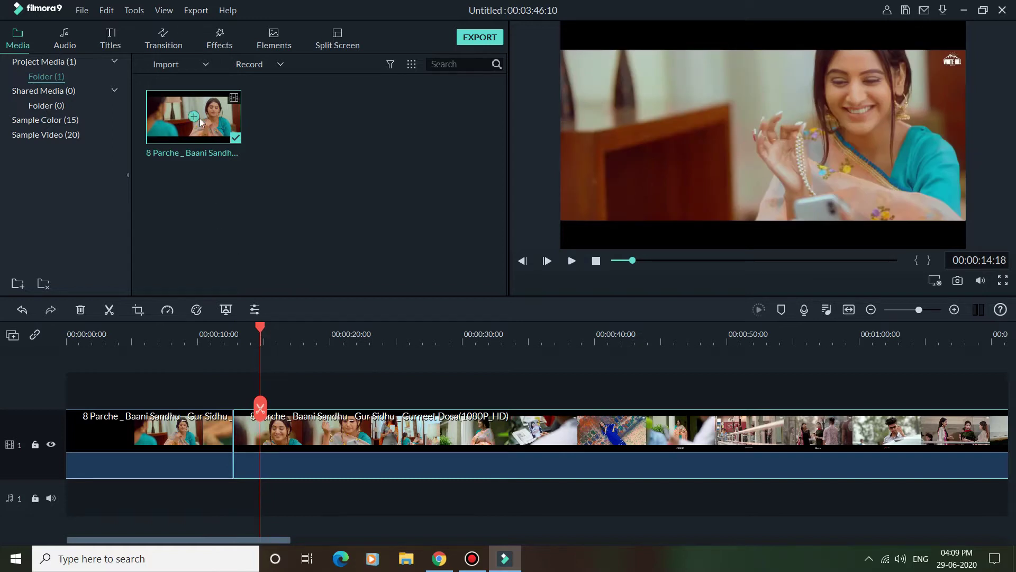
# - Apply the Cube transition at the cut between the two 8 Parche clip segments
pyautogui.click(172, 32)
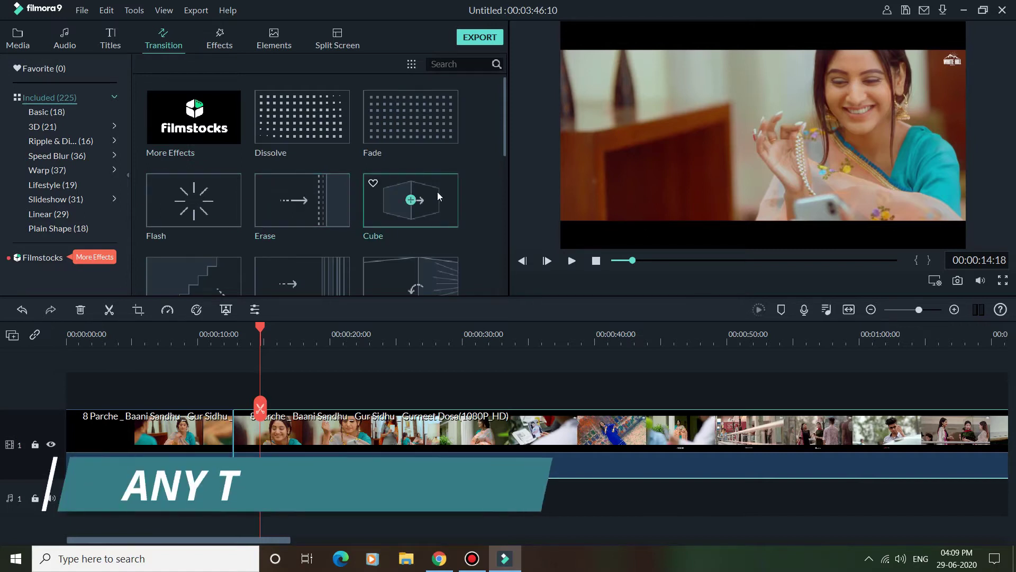
pyautogui.moveTo(443, 214)
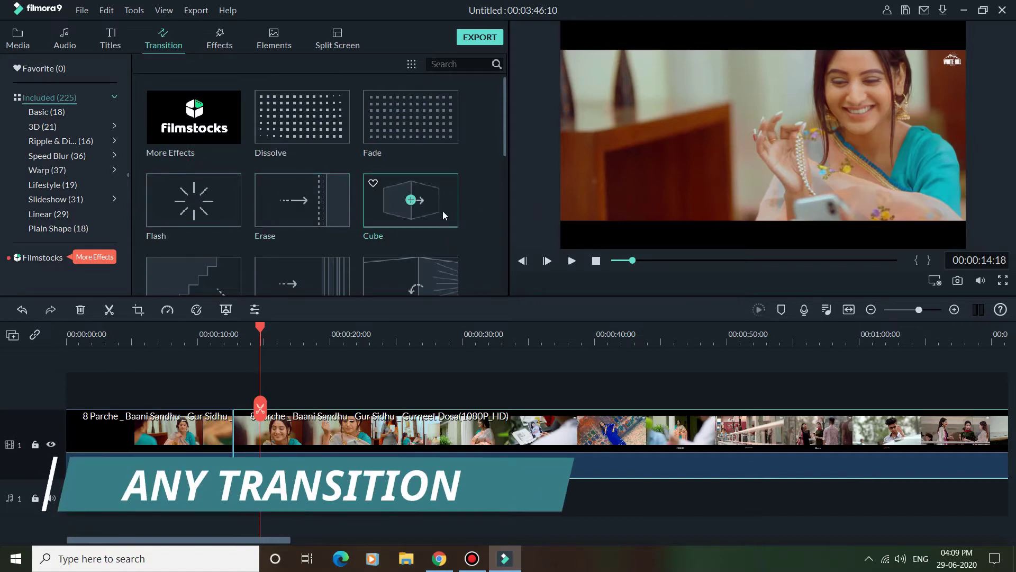
pyautogui.click(446, 182)
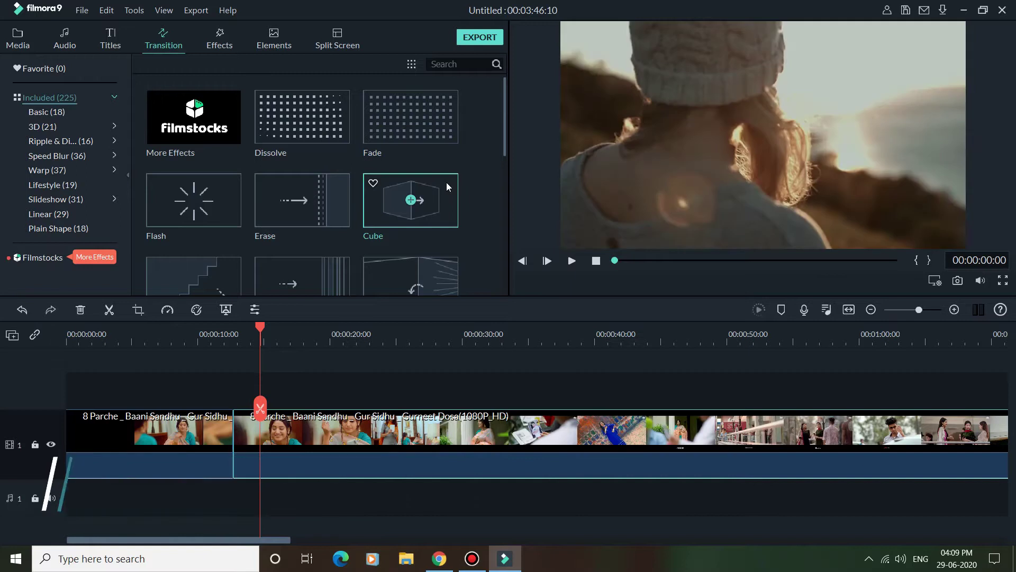
pyautogui.click(573, 260)
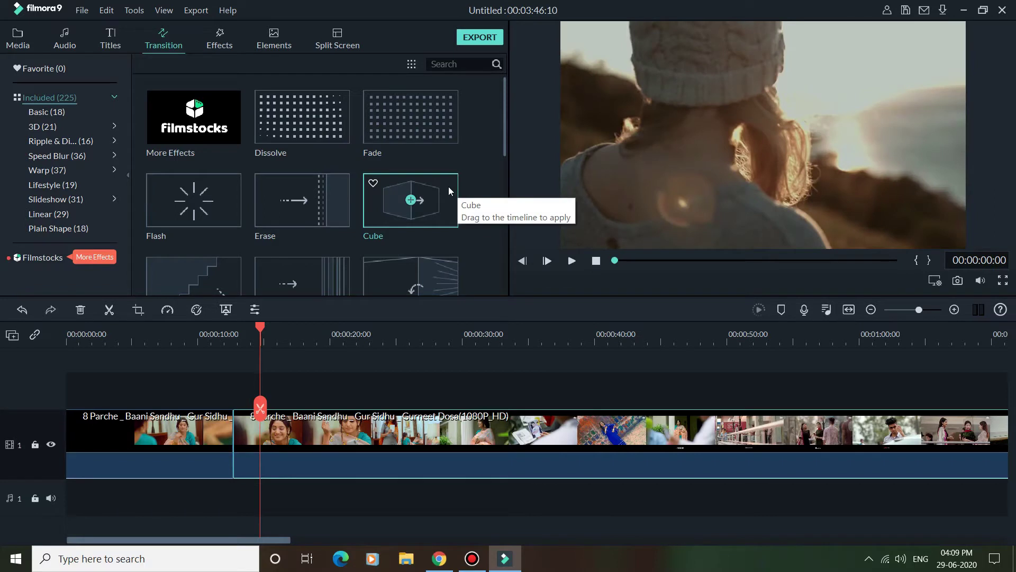
pyautogui.moveTo(449, 187); pyautogui.dragTo(229, 452)
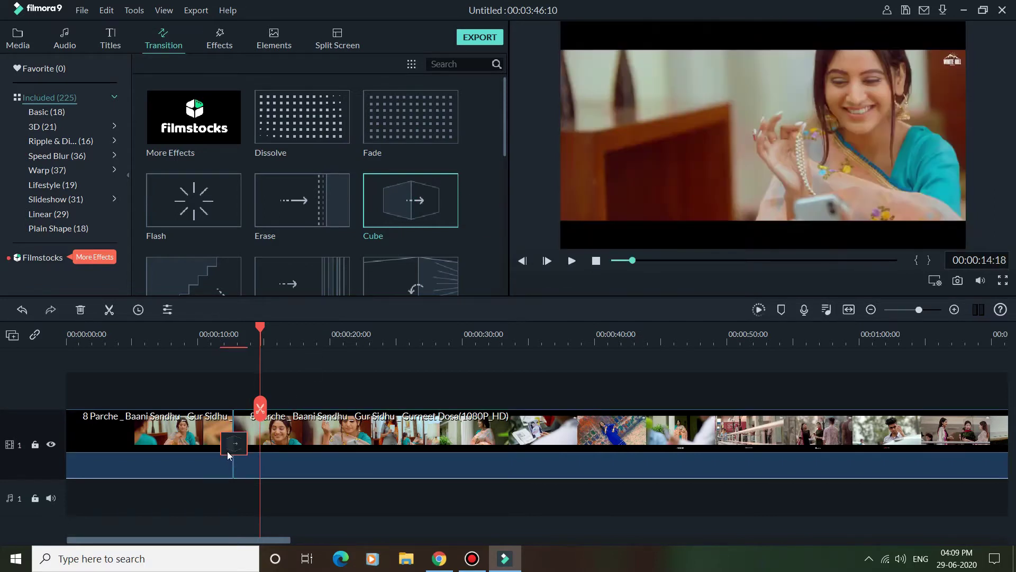
# - Play the timeline from 00:00:10:06 to preview the Cube transition between the two segments
pyautogui.moveTo(262, 332); pyautogui.dragTo(201, 332)
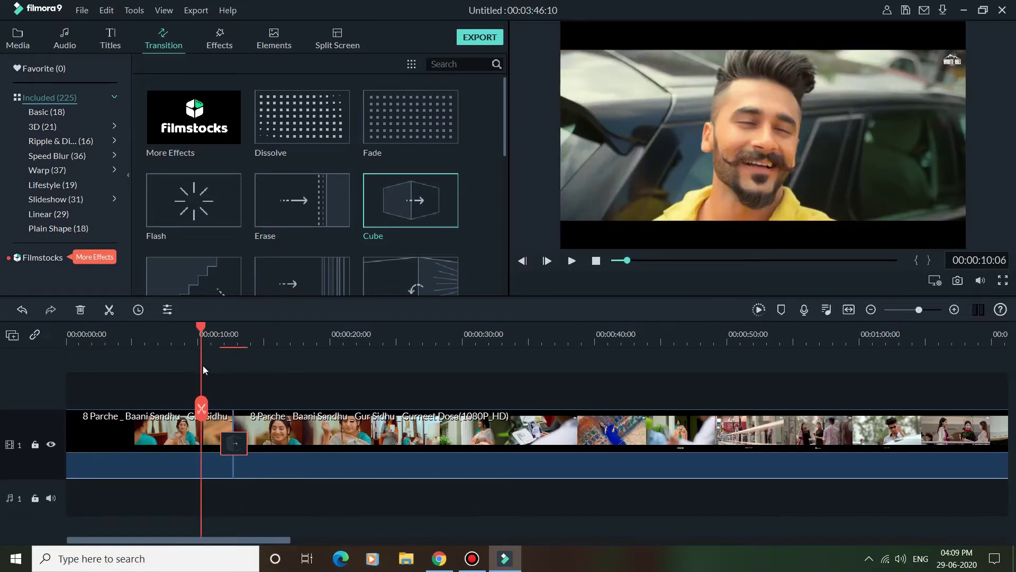
pyautogui.click(572, 261)
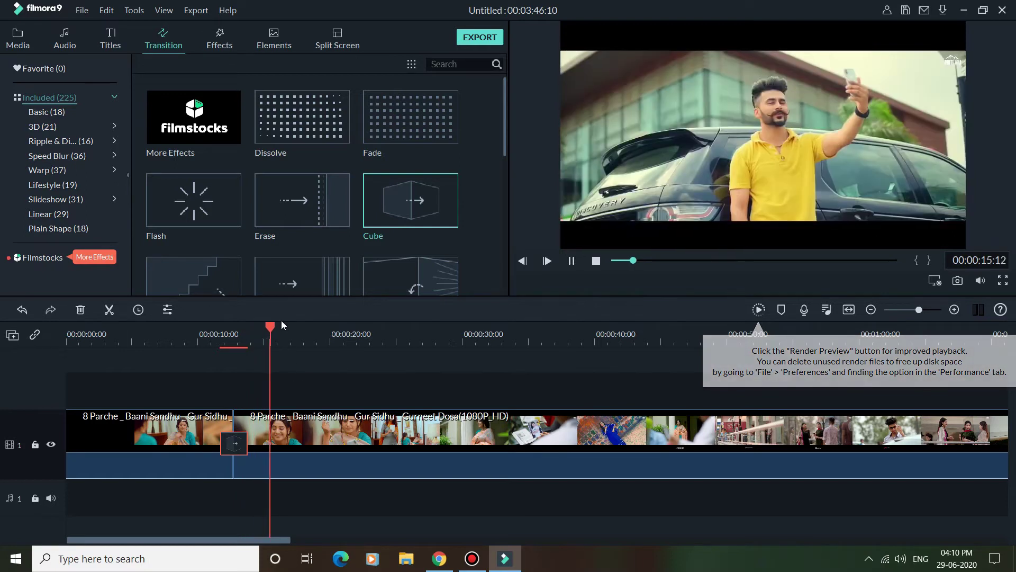
pyautogui.click(578, 261)
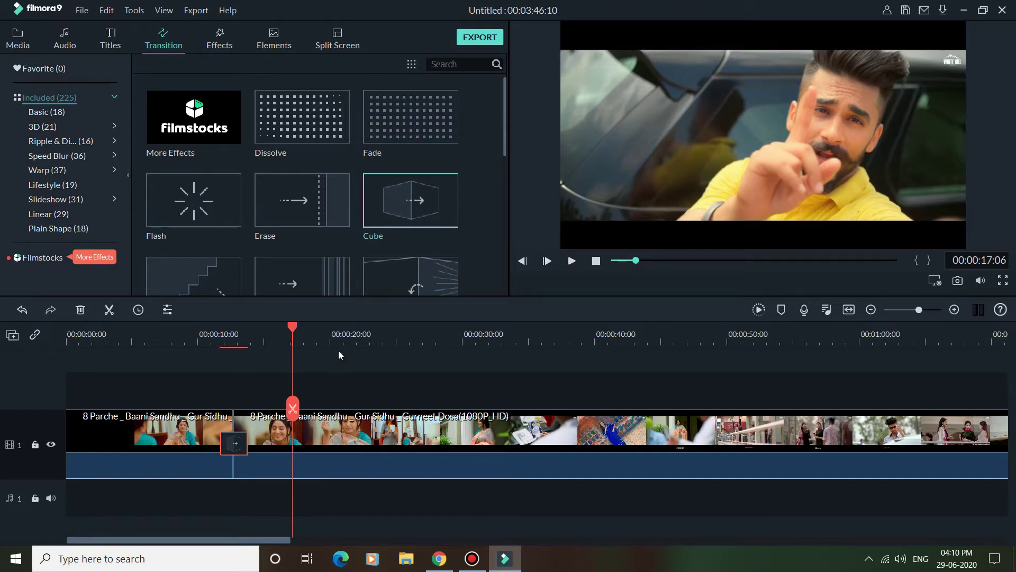
# - Look through the sample colors, the sample videos and the included audio library
pyautogui.click(18, 38)
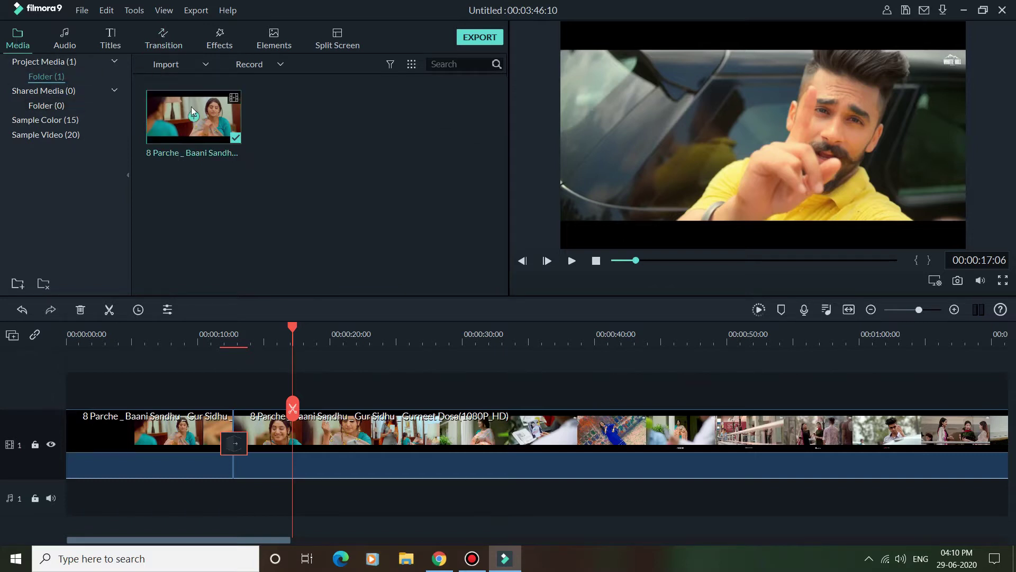
pyautogui.click(64, 119)
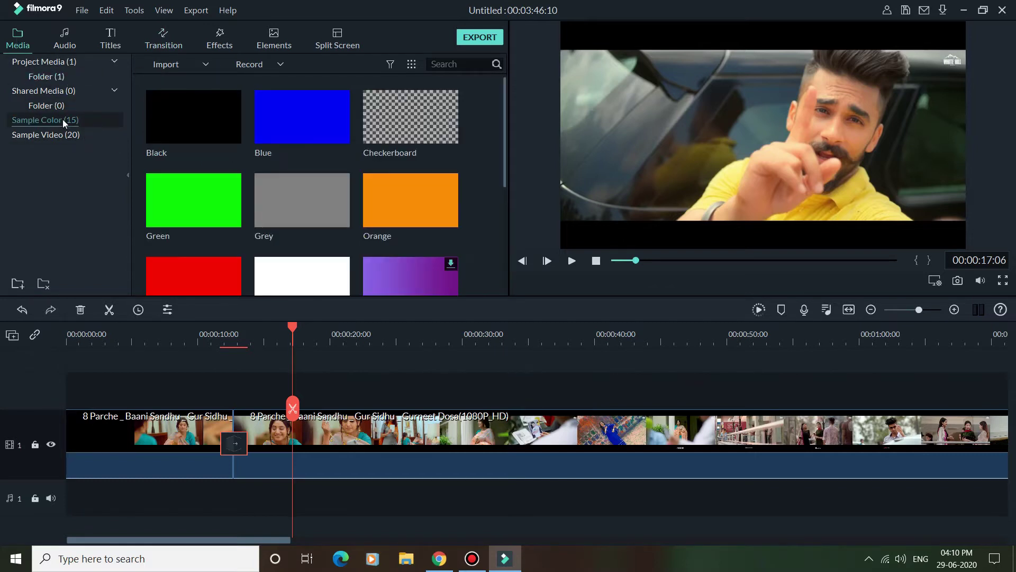
pyautogui.click(69, 136)
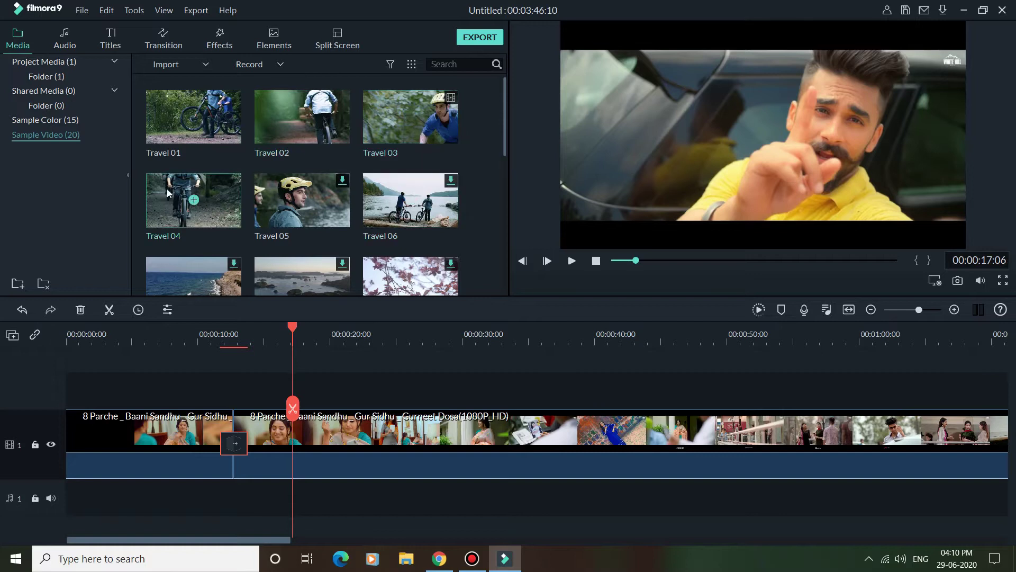
pyautogui.click(65, 38)
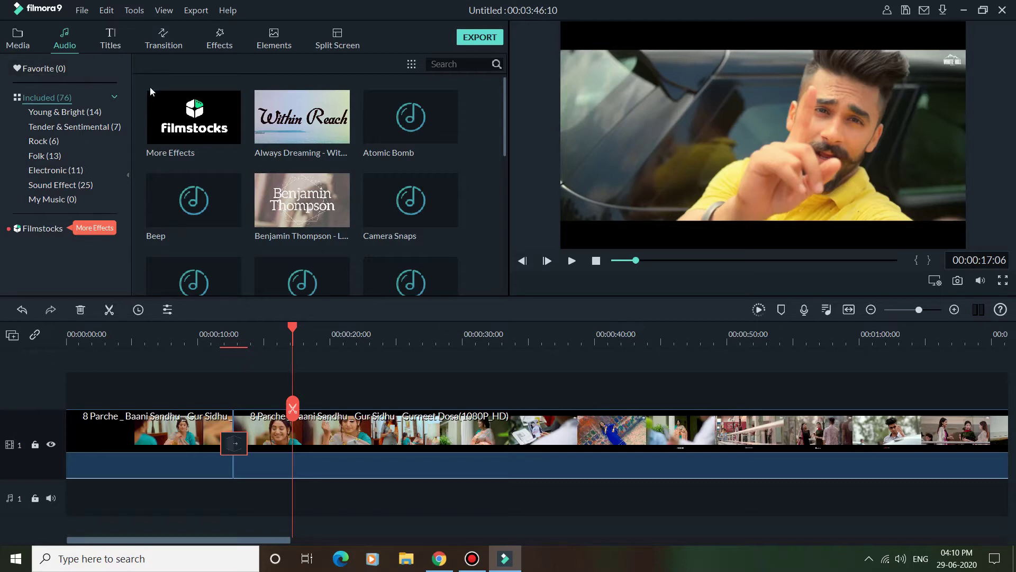
# - Place the Lower Third 9 title on a second video track at about 22 seconds and play the timeline to preview it
pyautogui.click(111, 45)
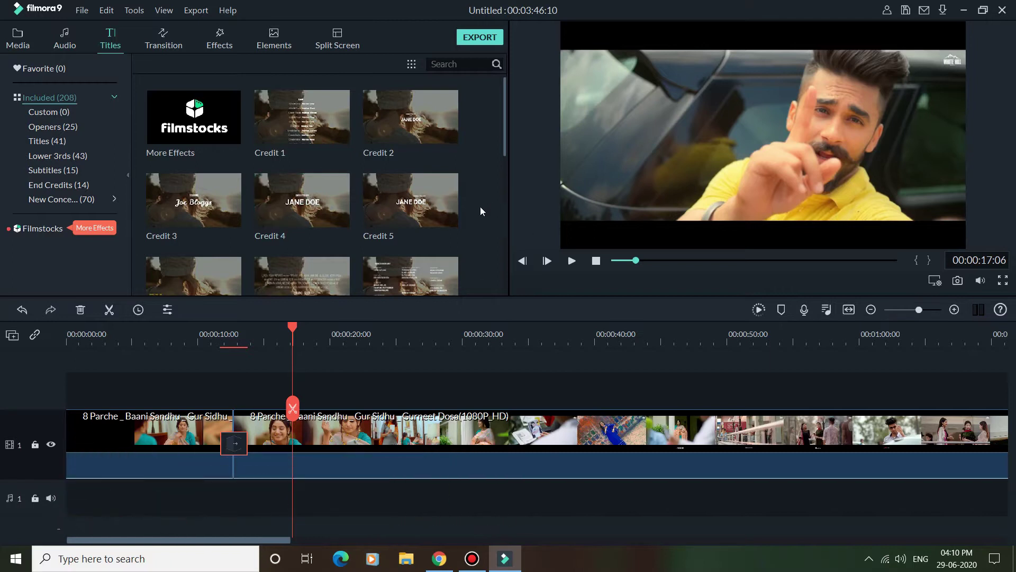
pyautogui.scroll(-5, 336, 158)
pyautogui.scroll(-3, 334, 158)
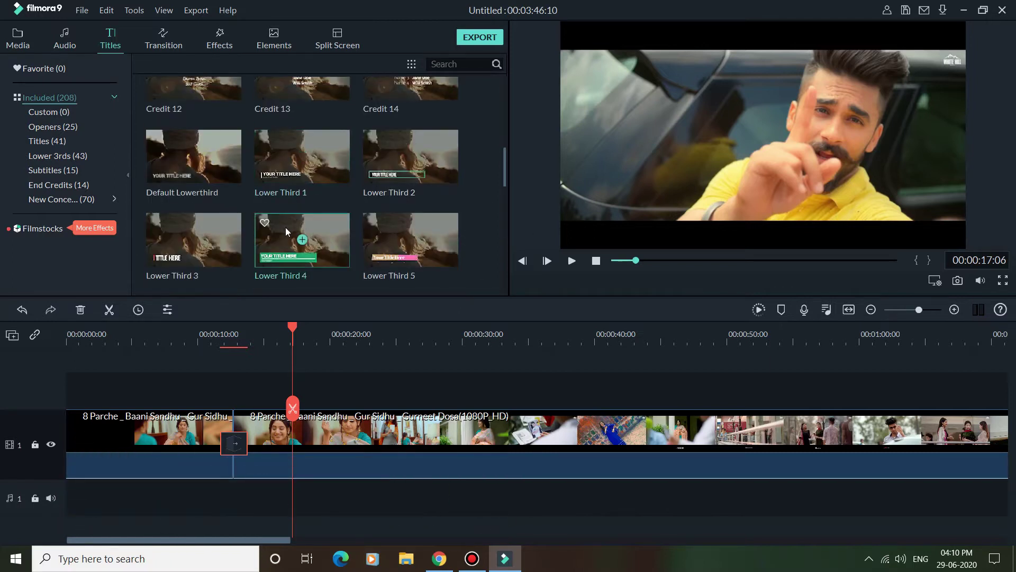
pyautogui.scroll(-3, 285, 227)
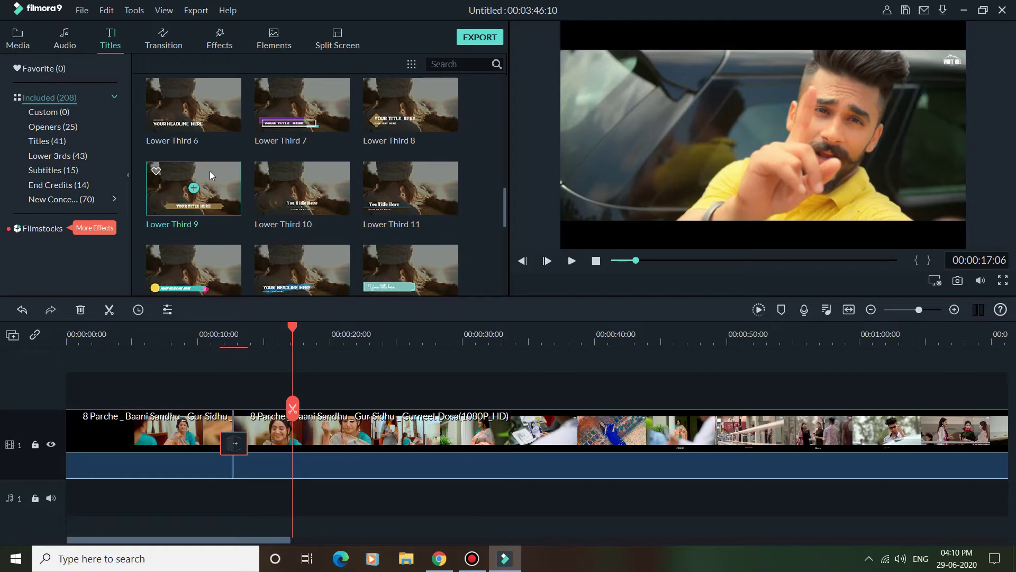
pyautogui.moveTo(209, 171); pyautogui.dragTo(365, 406)
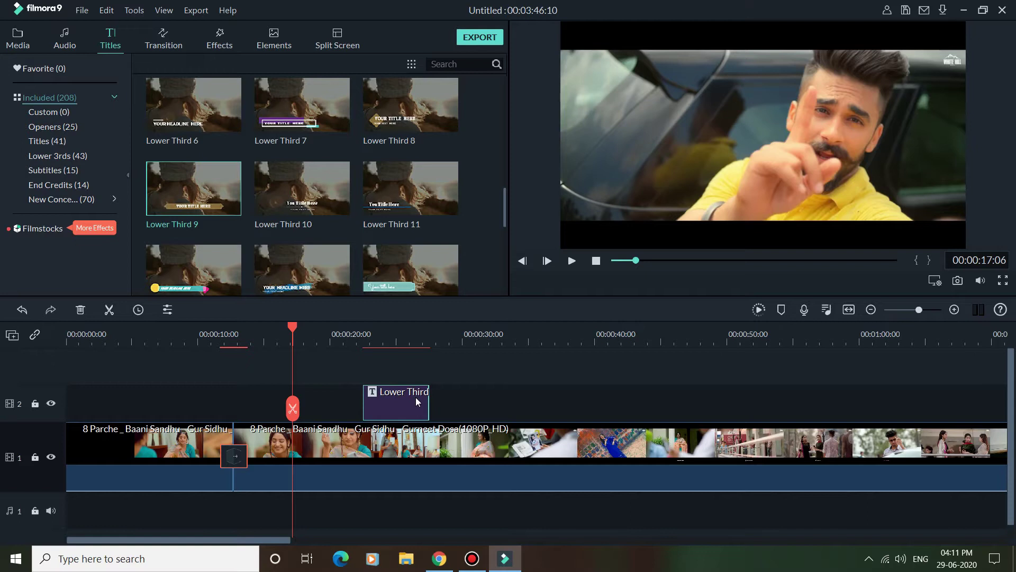
pyautogui.click(576, 260)
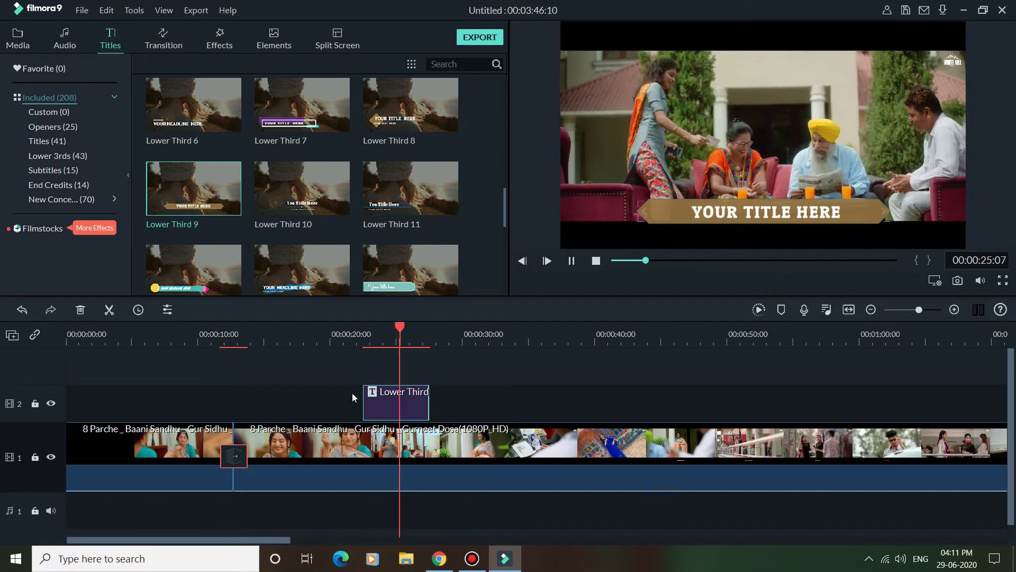
# - Replace the text of the Lower Third 9 title with TECHIE FROLIC and play the timeline from just before the title to preview it
pyautogui.doubleClick(376, 394)
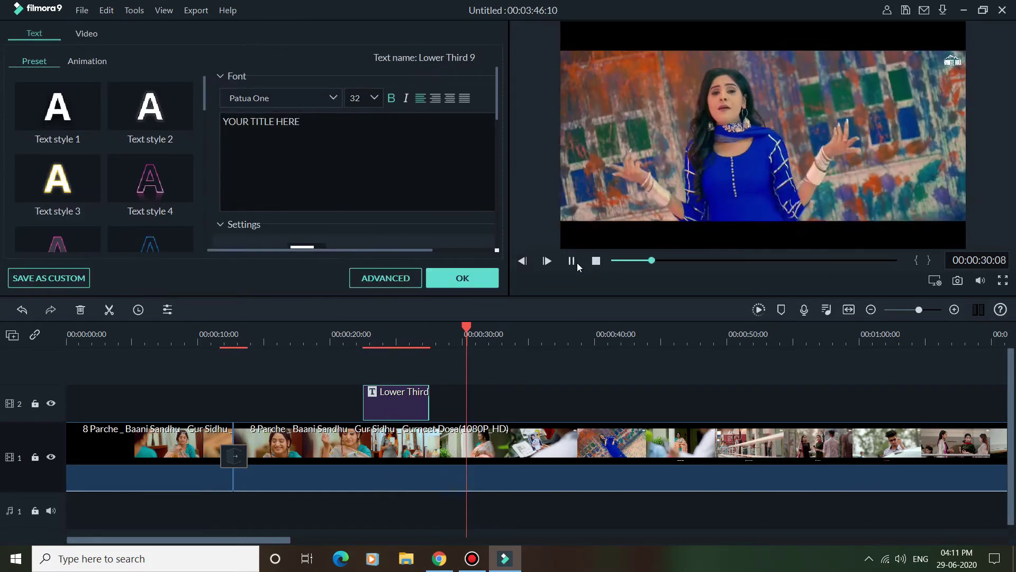
pyautogui.click(575, 262)
pyautogui.moveTo(329, 130); pyautogui.dragTo(223, 115)
pyautogui.press('BackSpace')
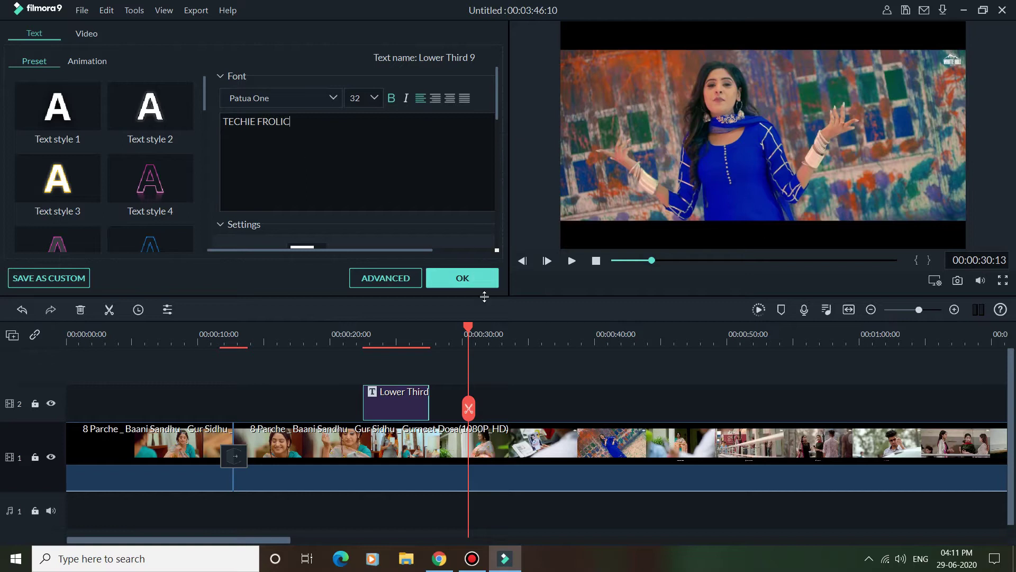
pyautogui.moveTo(468, 327); pyautogui.dragTo(354, 306)
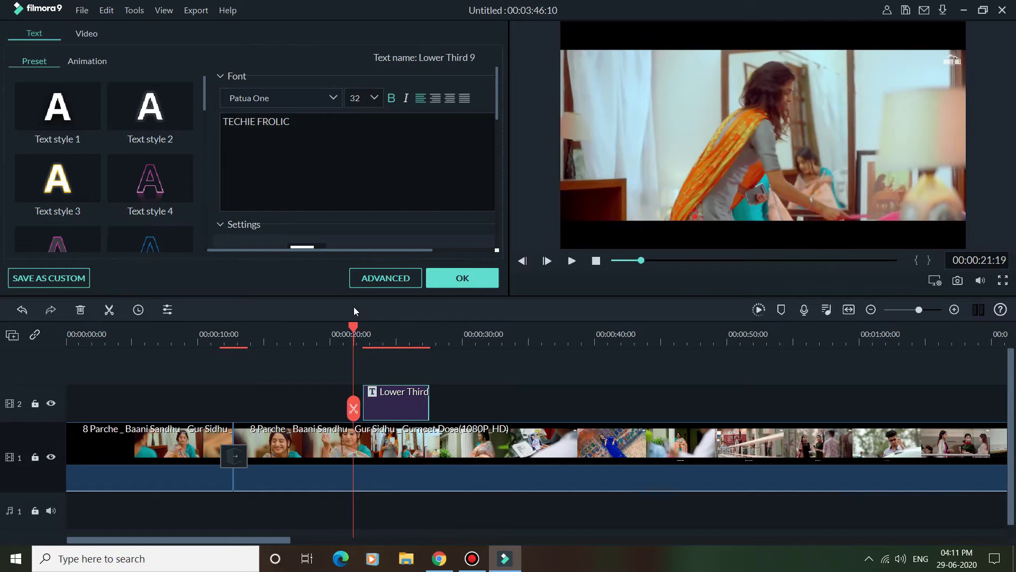
pyautogui.click(460, 278)
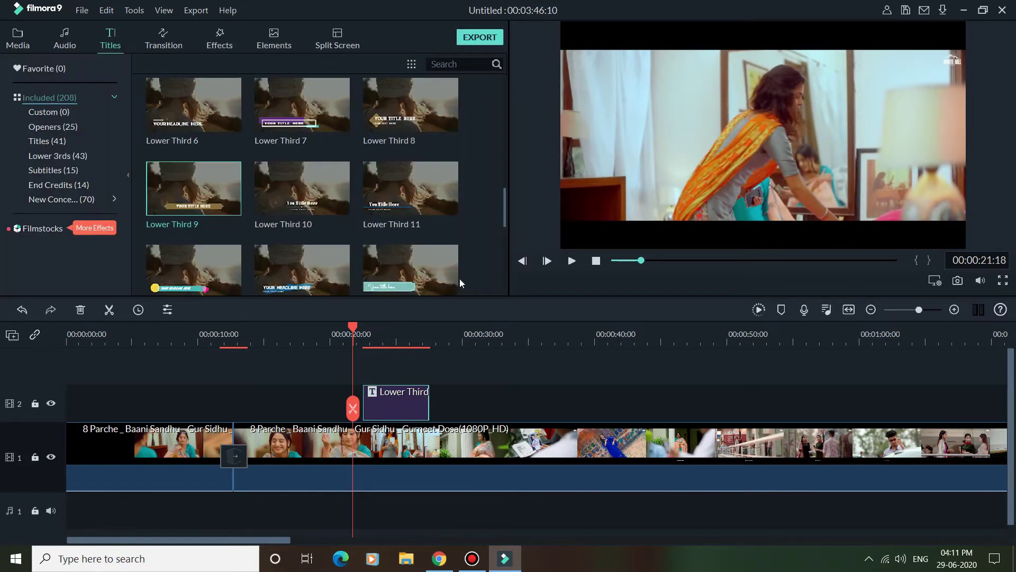
pyautogui.click(570, 261)
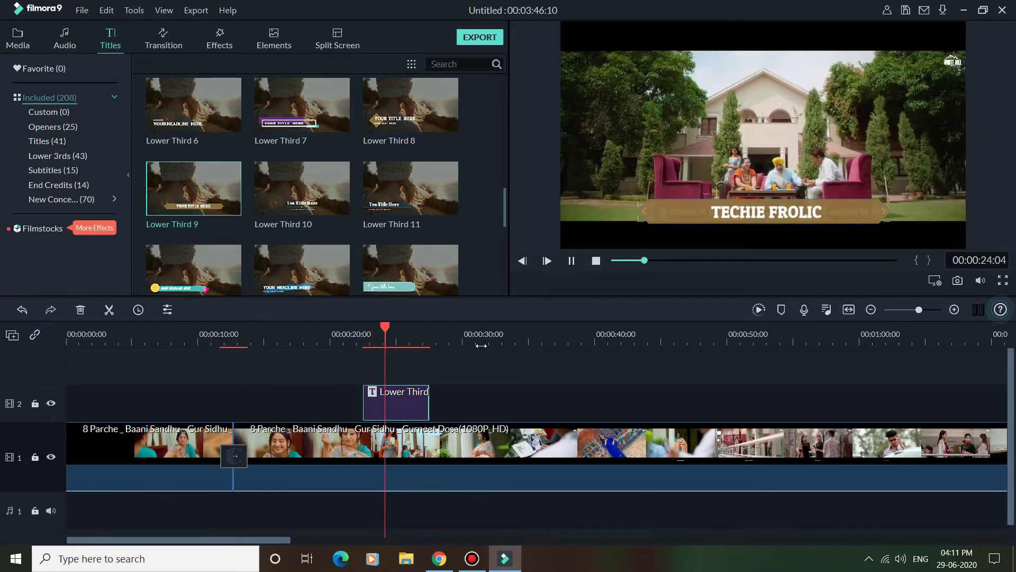
pyautogui.click(576, 263)
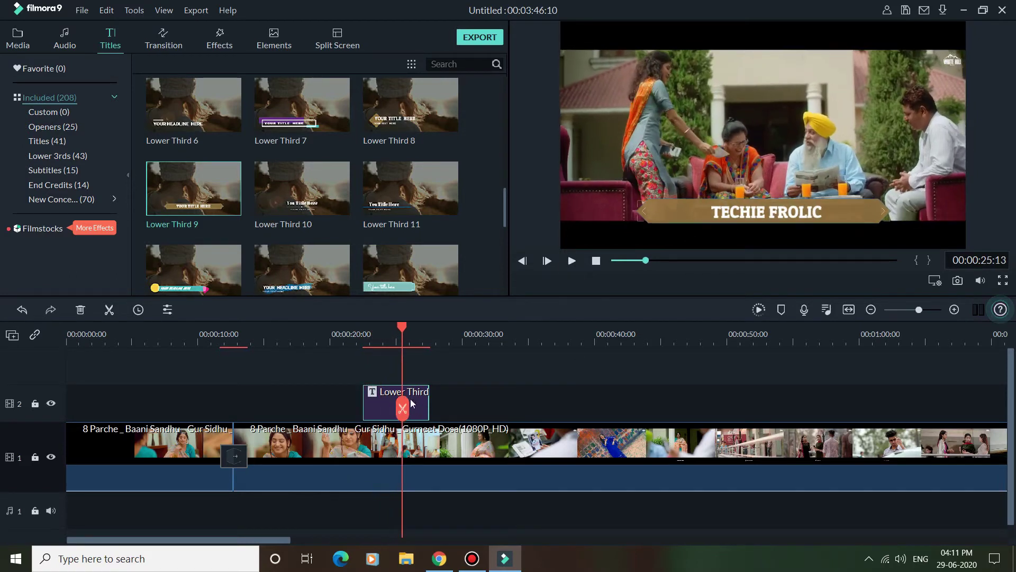
# - Apply the Text style 10 preset to the TECHIE FROLIC title, looking over the font and size options
pyautogui.doubleClick(394, 392)
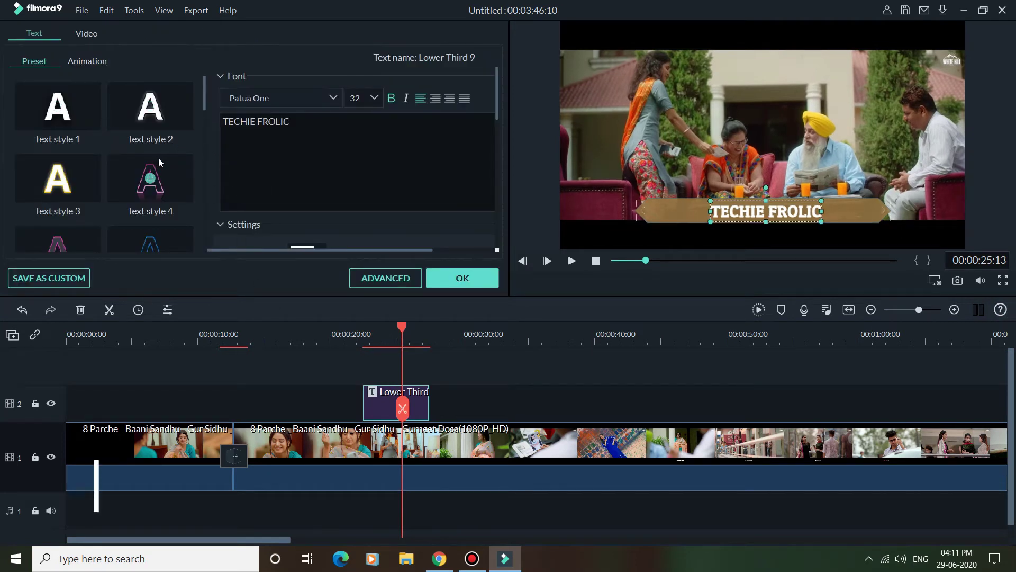
pyautogui.scroll(-3, 157, 158)
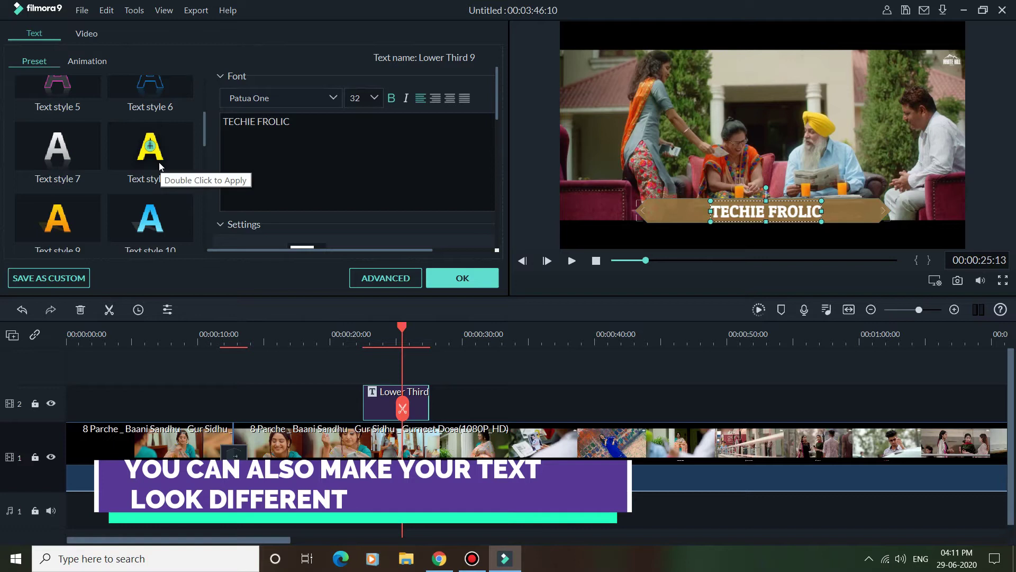
pyautogui.doubleClick(153, 221)
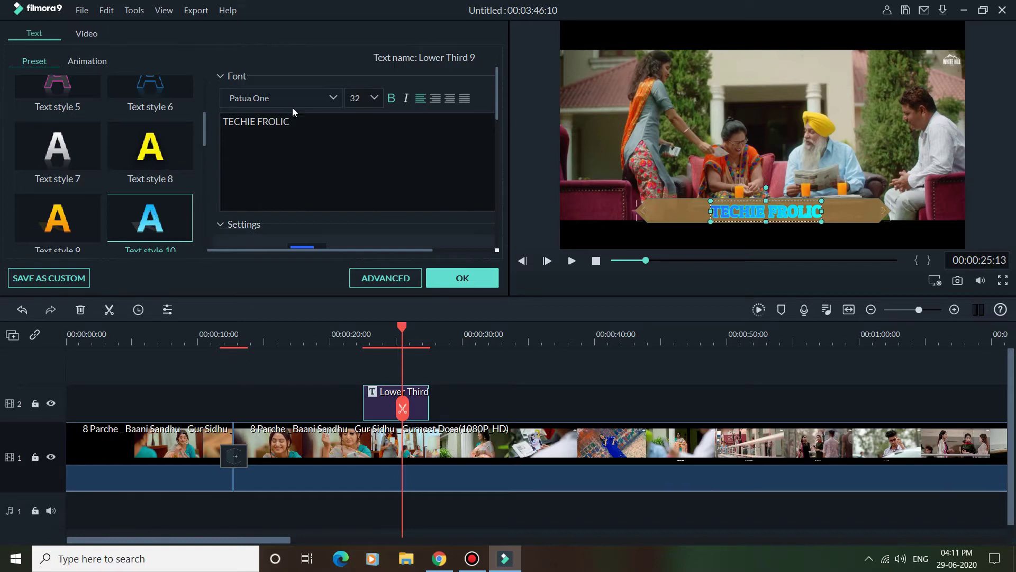
pyautogui.click(336, 99)
pyautogui.click(337, 99)
pyautogui.click(379, 99)
pyautogui.click(379, 98)
pyautogui.scroll(-1, 401, 177)
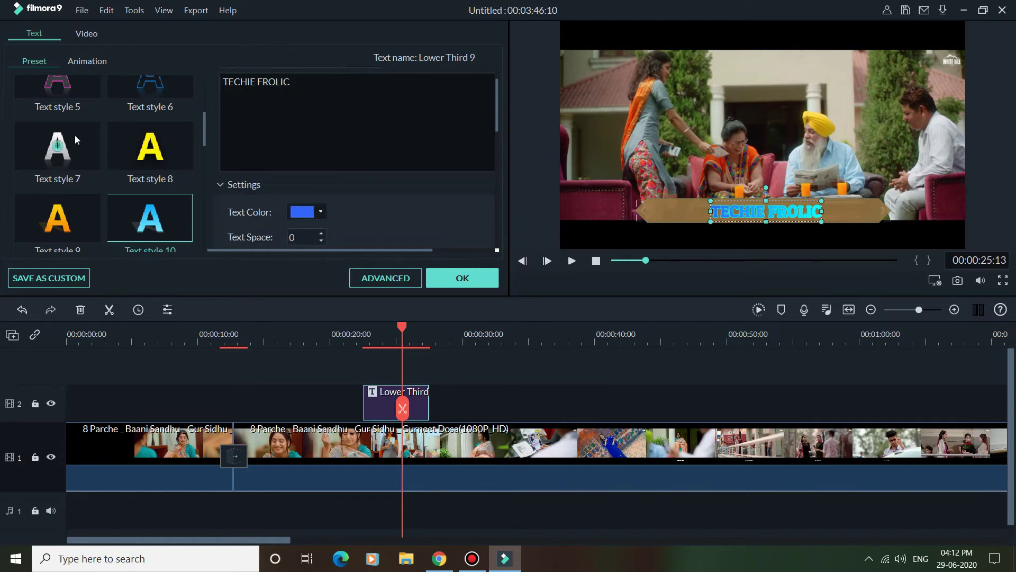
pyautogui.scroll(3, 76, 84)
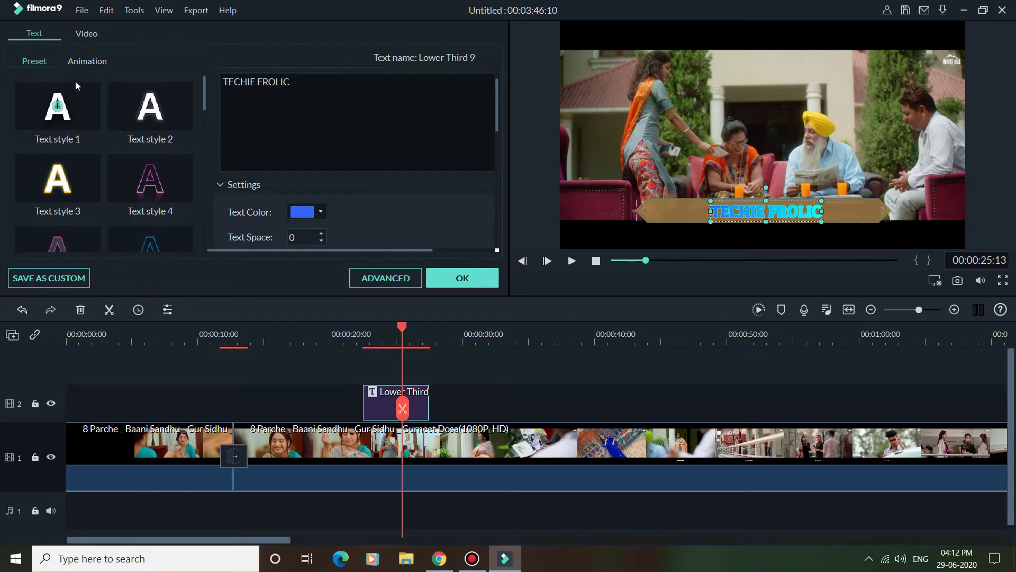
pyautogui.click(464, 278)
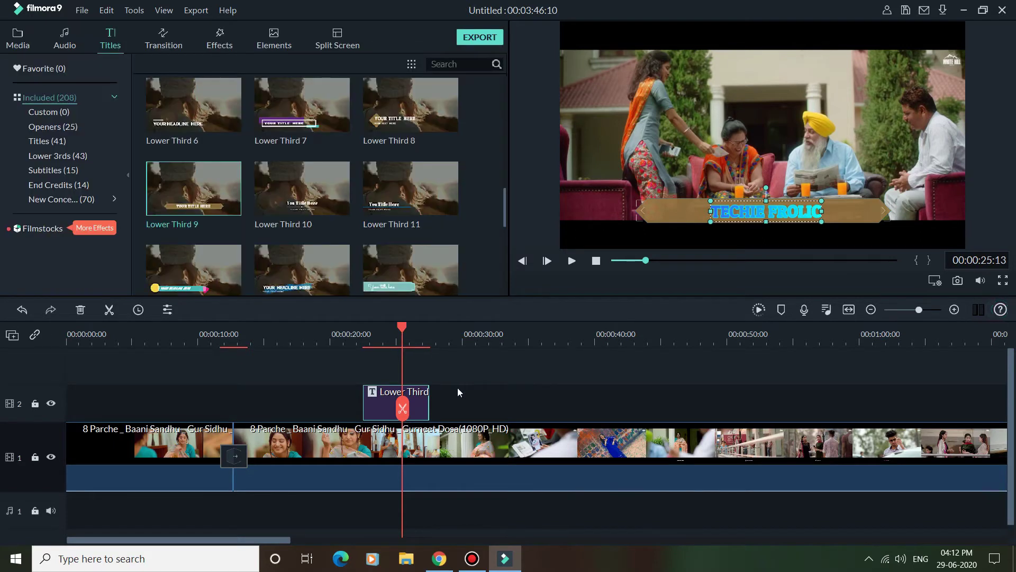
# - Add a second Lower Third 9 title on a third video track above the first and move its banner and text to the top of the frame
pyautogui.click(179, 169)
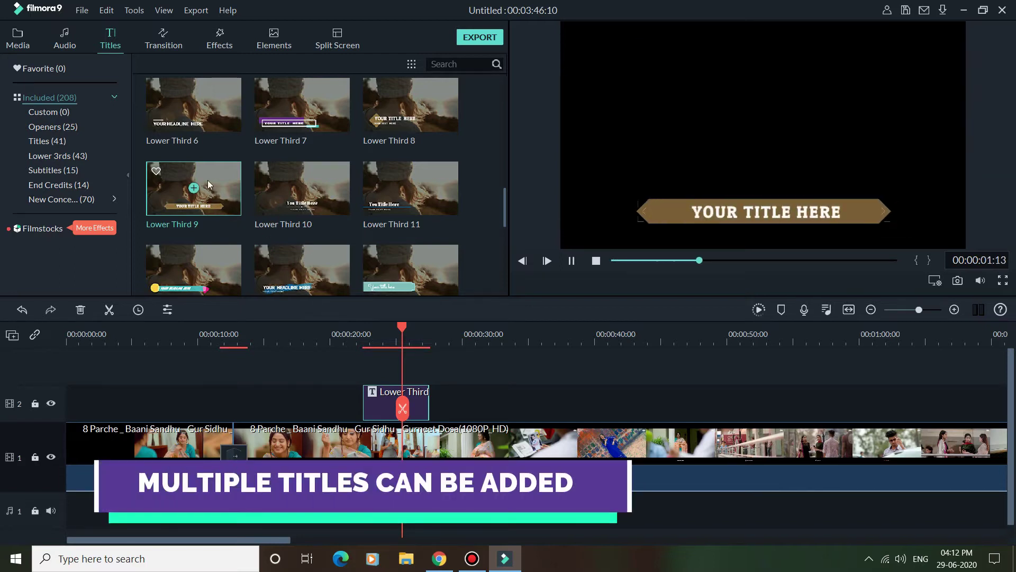
pyautogui.moveTo(288, 256); pyautogui.dragTo(376, 361)
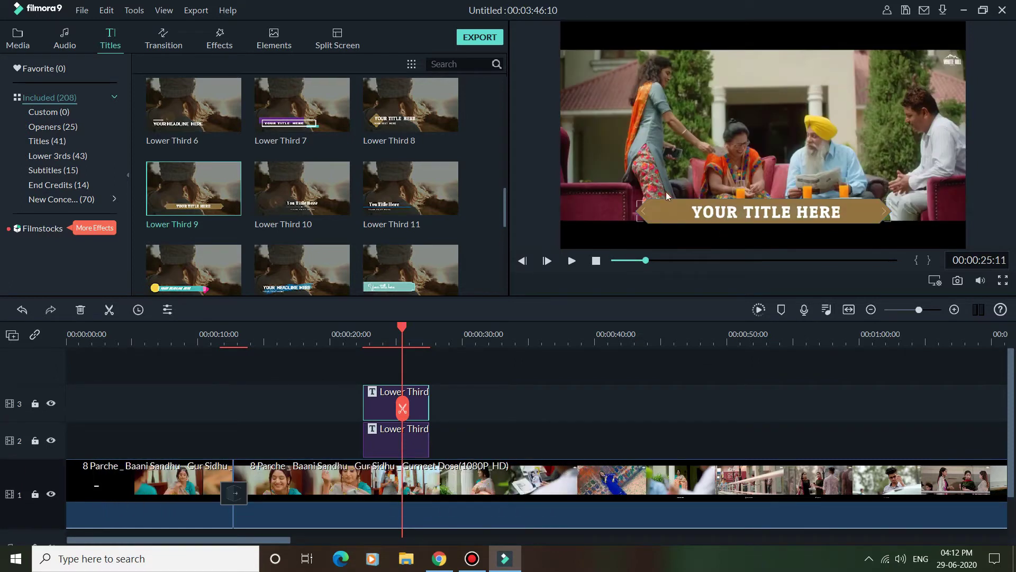
pyautogui.doubleClick(659, 211)
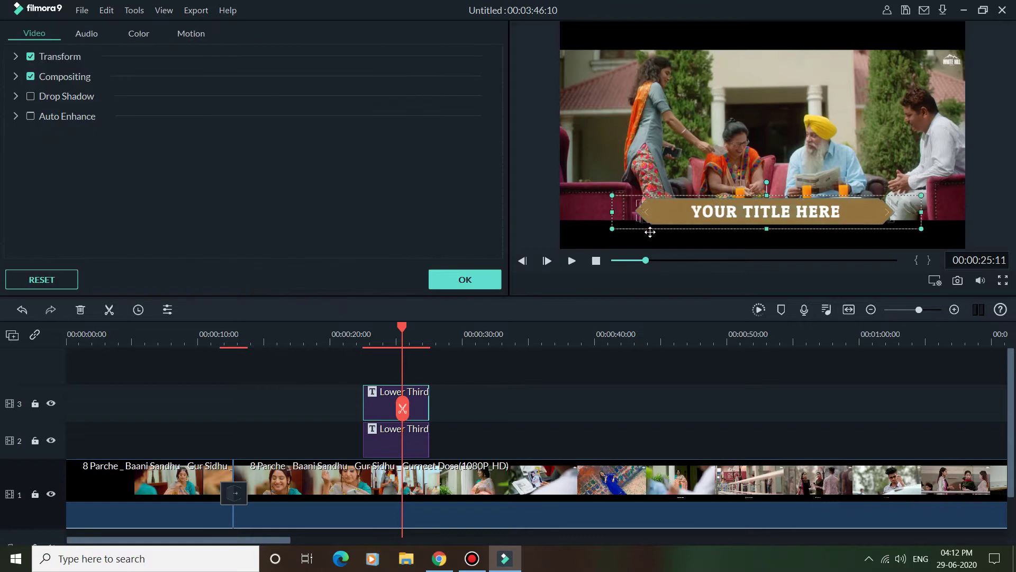
pyautogui.moveTo(663, 213); pyautogui.dragTo(663, 45)
pyautogui.doubleClick(720, 213)
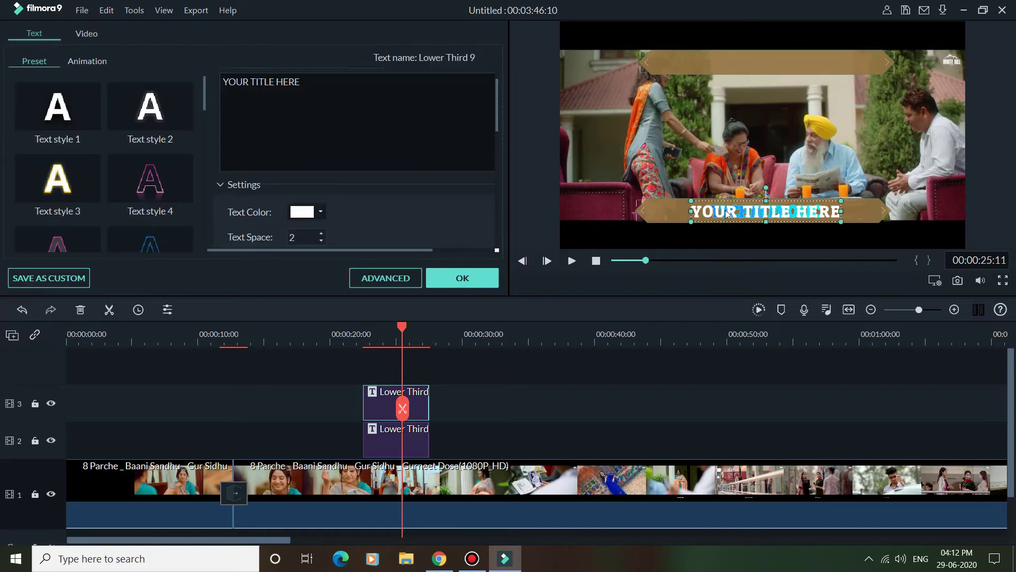
pyautogui.moveTo(707, 213); pyautogui.dragTo(706, 67)
# - Move the banner of the TECHIE FROLIC title slightly up and shift its text slightly up and to the left
pyautogui.click(745, 214)
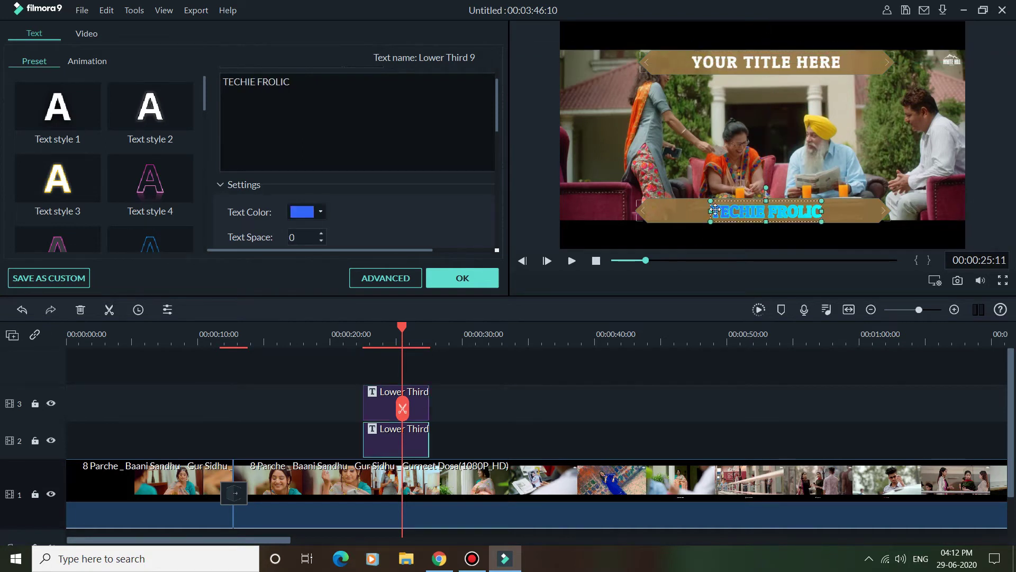
pyautogui.click(688, 215)
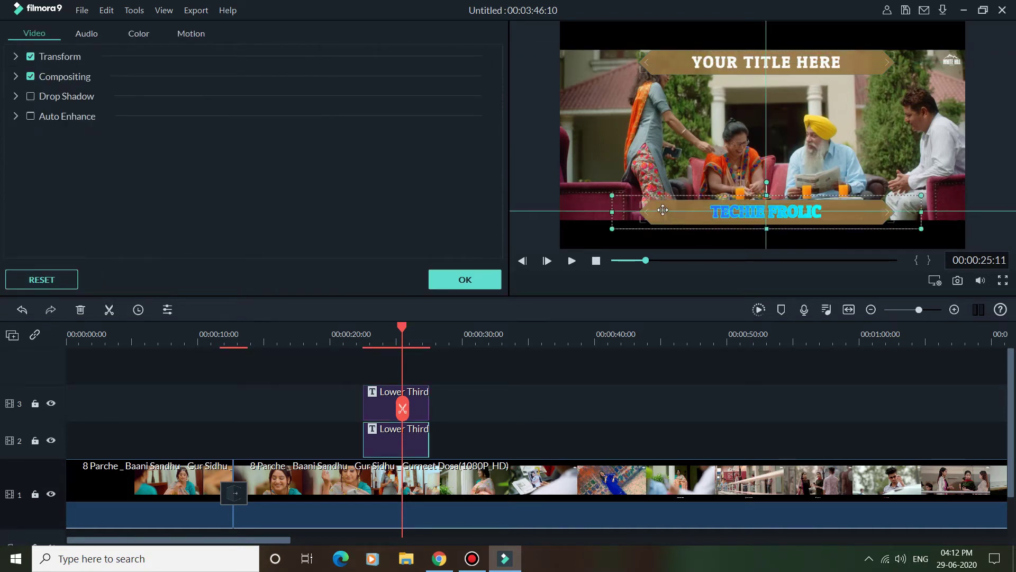
pyautogui.moveTo(663, 210); pyautogui.dragTo(661, 199)
pyautogui.click(748, 210)
pyautogui.moveTo(747, 211); pyautogui.dragTo(734, 200)
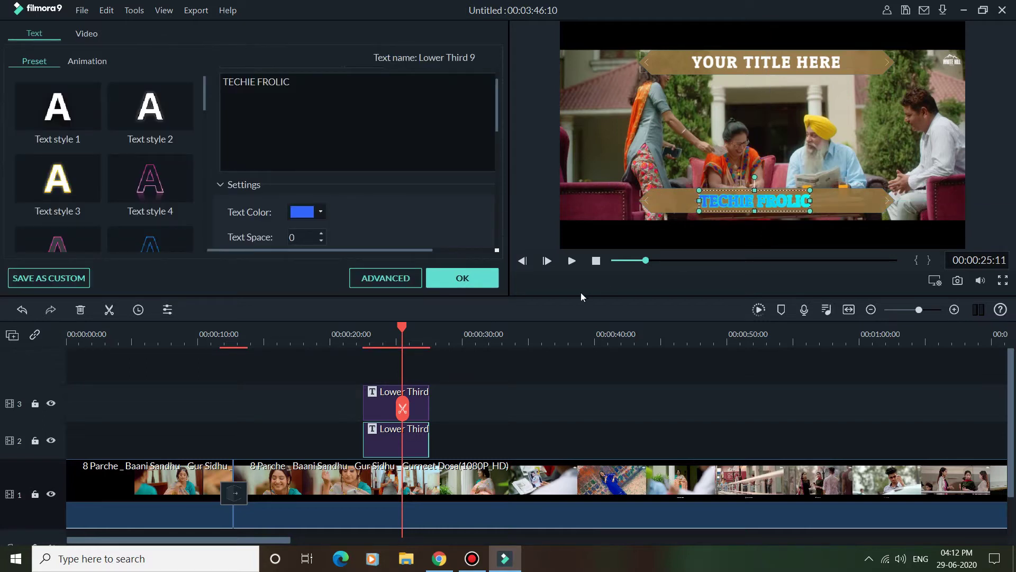
pyautogui.click(462, 281)
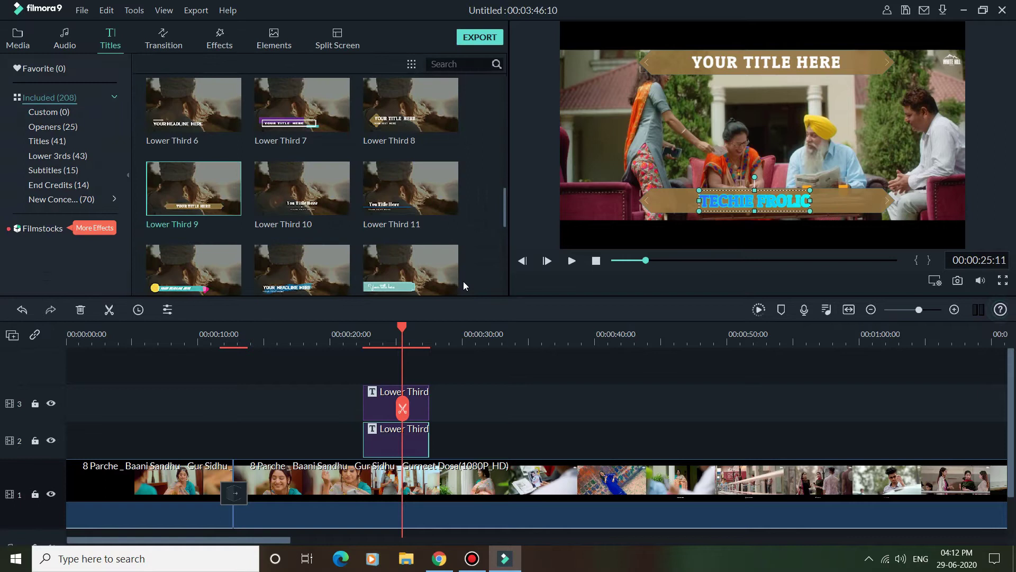
# - Play the timeline from just before the two Lower Third 9 titles to preview them together
pyautogui.moveTo(406, 324); pyautogui.dragTo(347, 324)
pyautogui.click(575, 260)
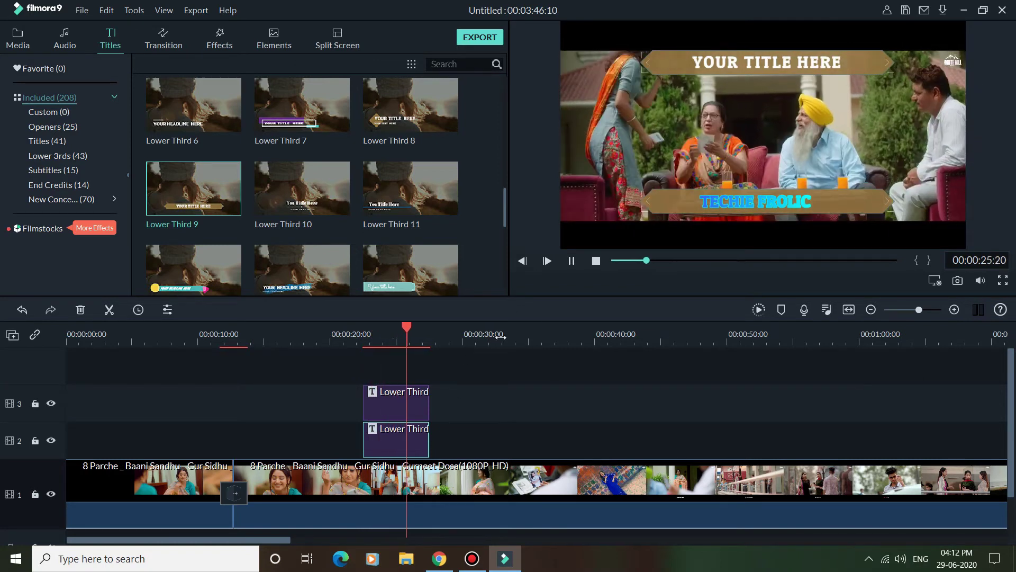
pyautogui.click(571, 260)
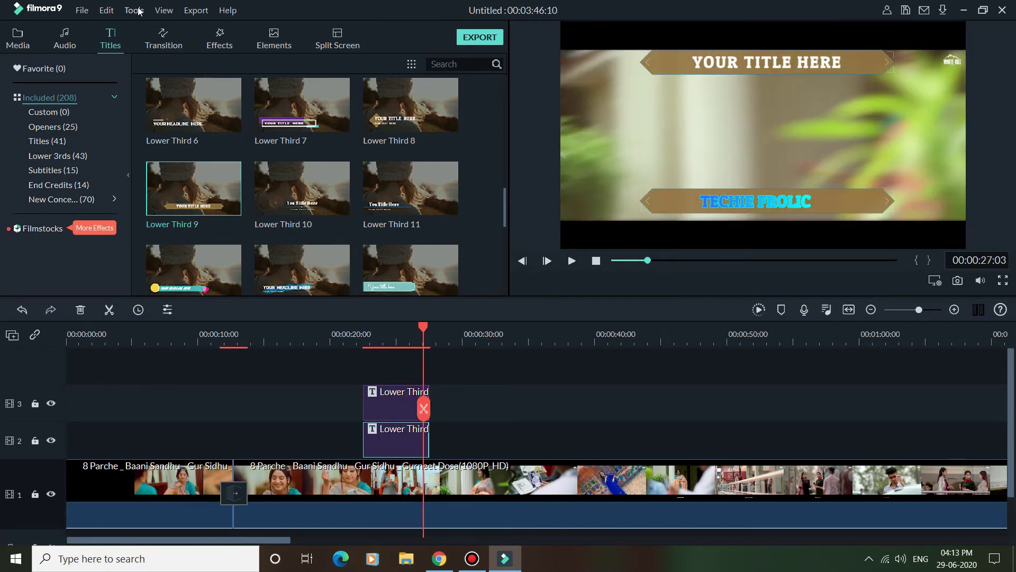
# - Look through the included transitions and the included effects
pyautogui.click(157, 39)
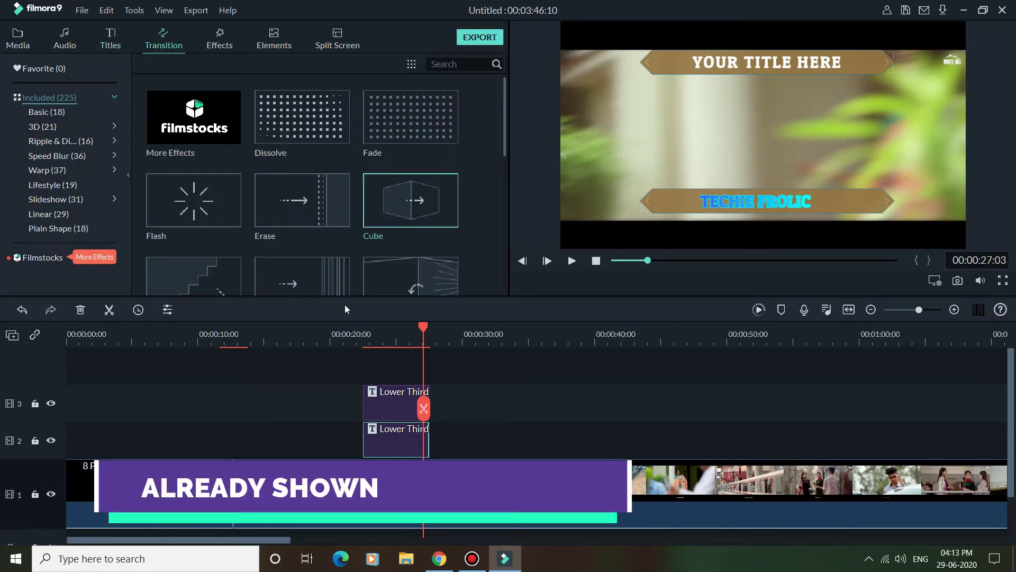
pyautogui.scroll(-5, 379, 224)
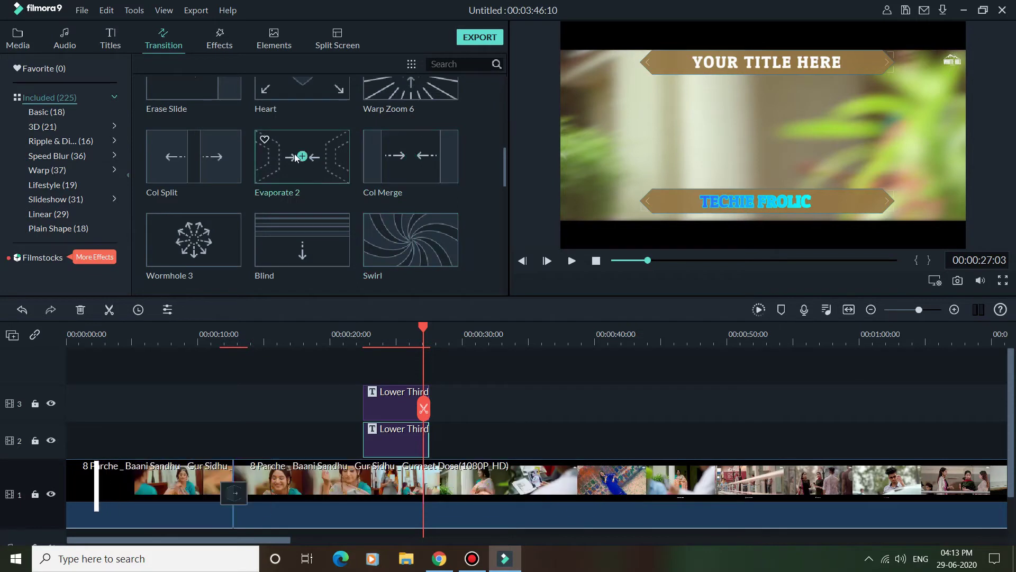
pyautogui.moveTo(304, 142); pyautogui.dragTo(362, 314)
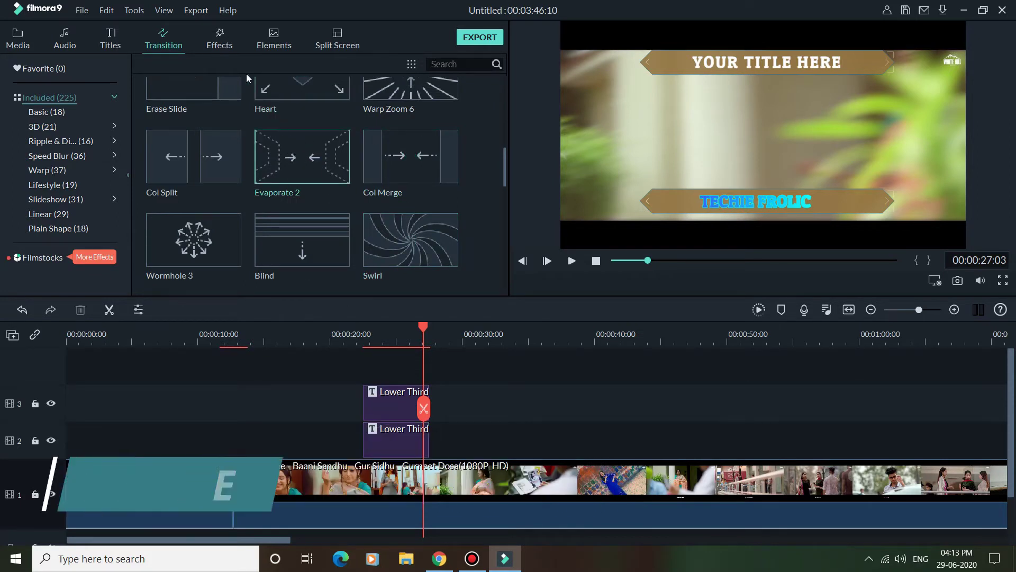
pyautogui.click(224, 47)
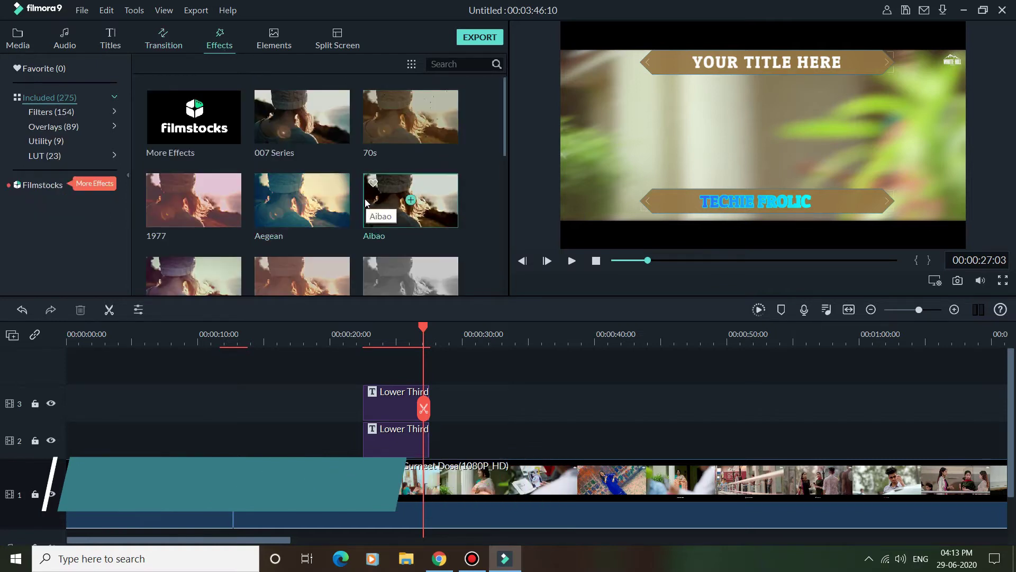
pyautogui.scroll(-5, 364, 198)
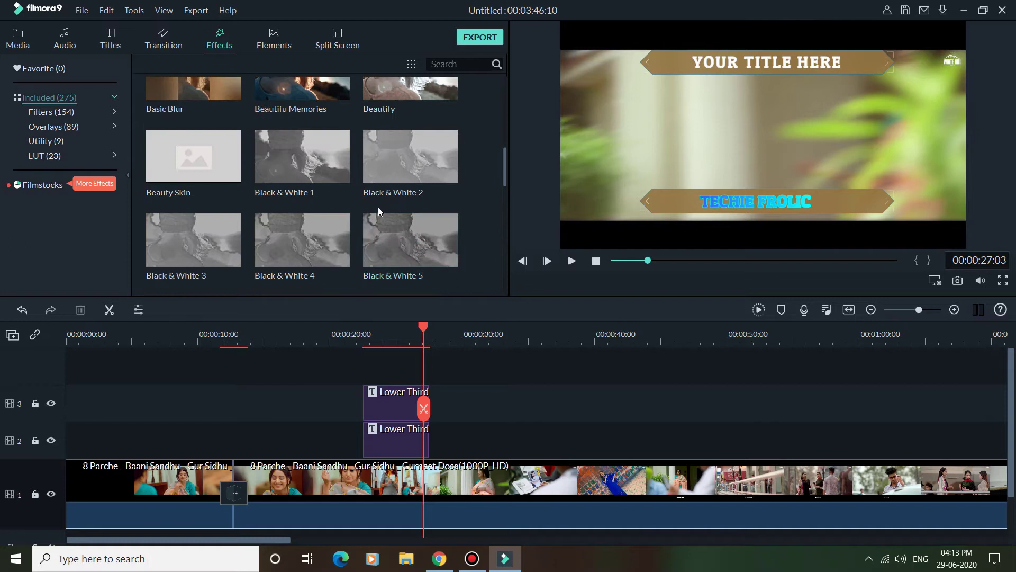
pyautogui.scroll(-6, 436, 192)
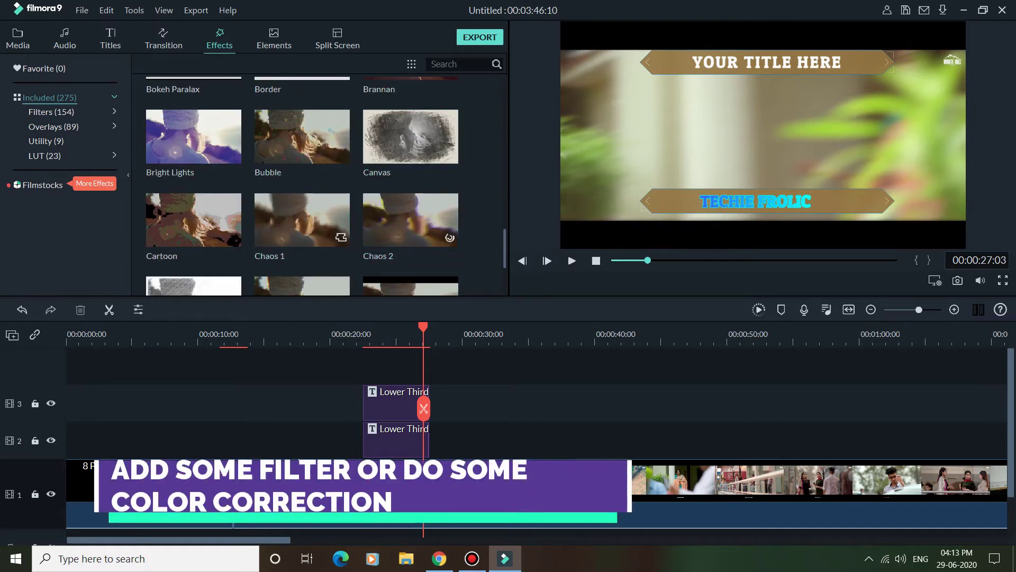
pyautogui.scroll(11, 282, 145)
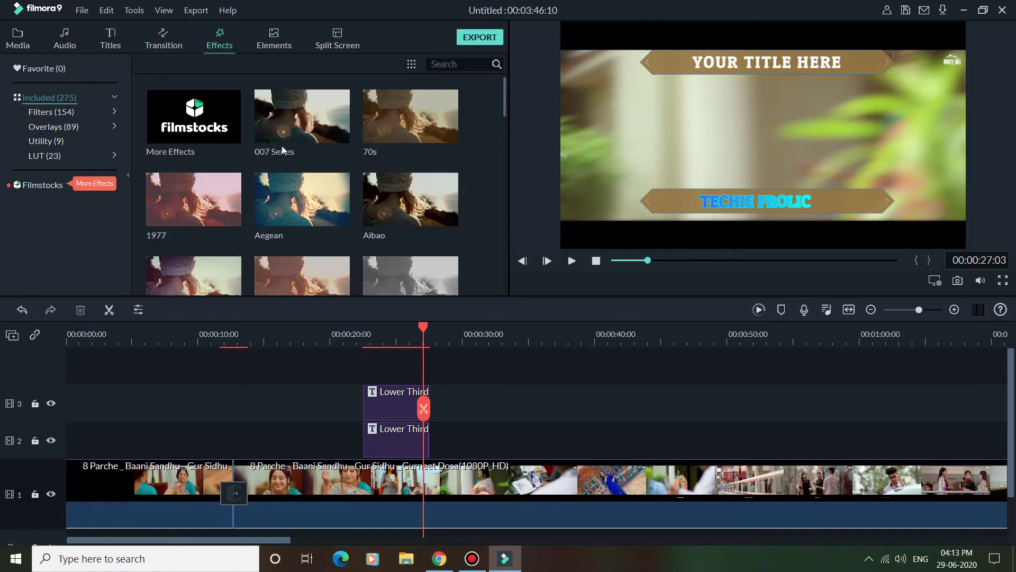
# - Look through the included elements and the split screen layouts
pyautogui.click(279, 36)
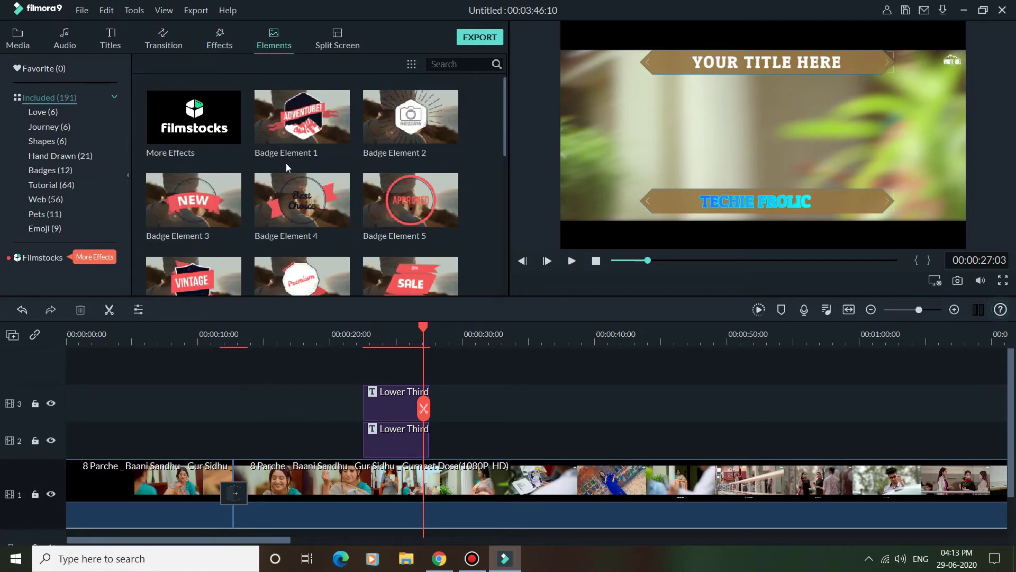
pyautogui.scroll(-3, 333, 219)
pyautogui.scroll(-20, 334, 220)
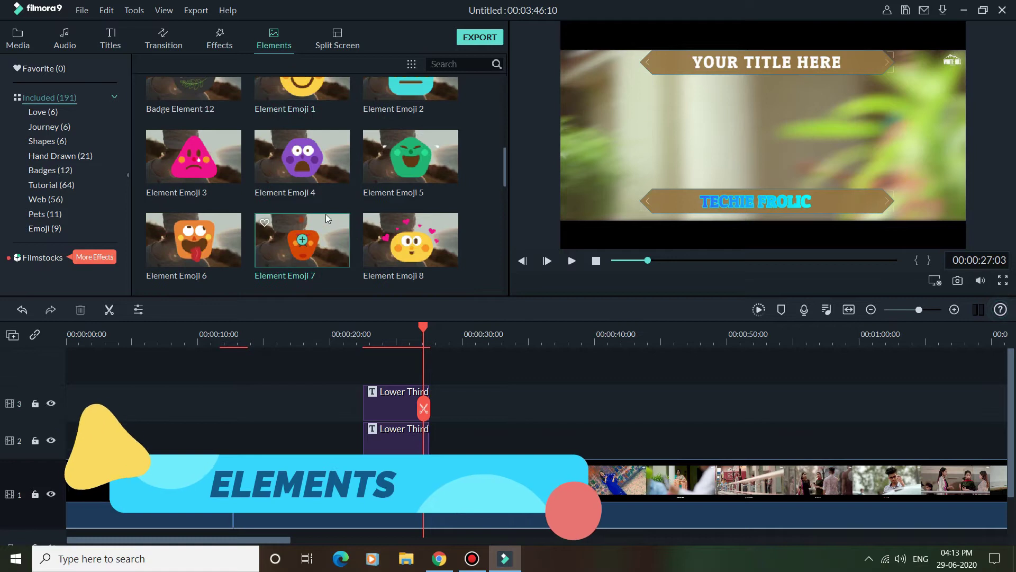
pyautogui.scroll(-4, 348, 219)
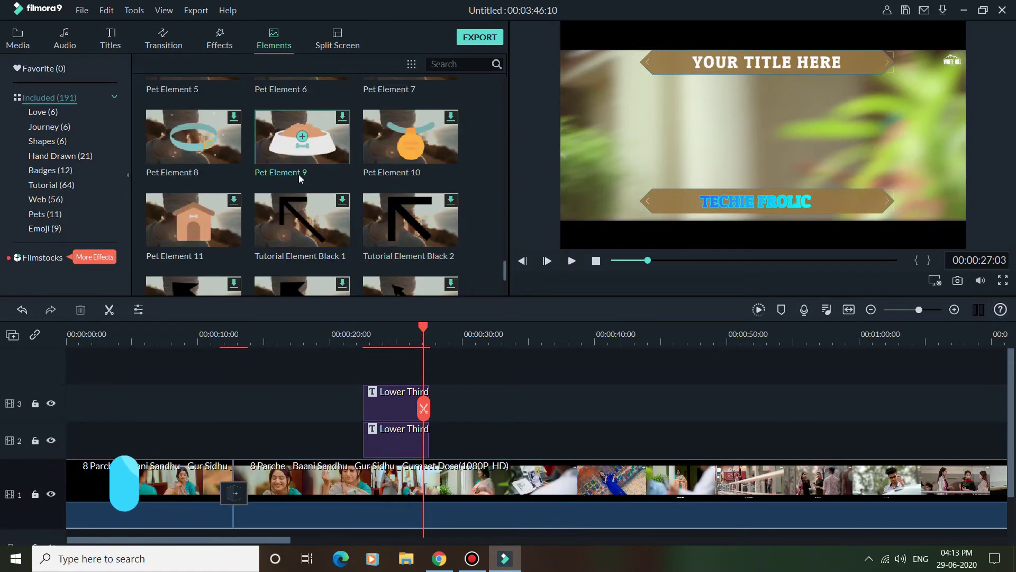
pyautogui.scroll(20, 233, 145)
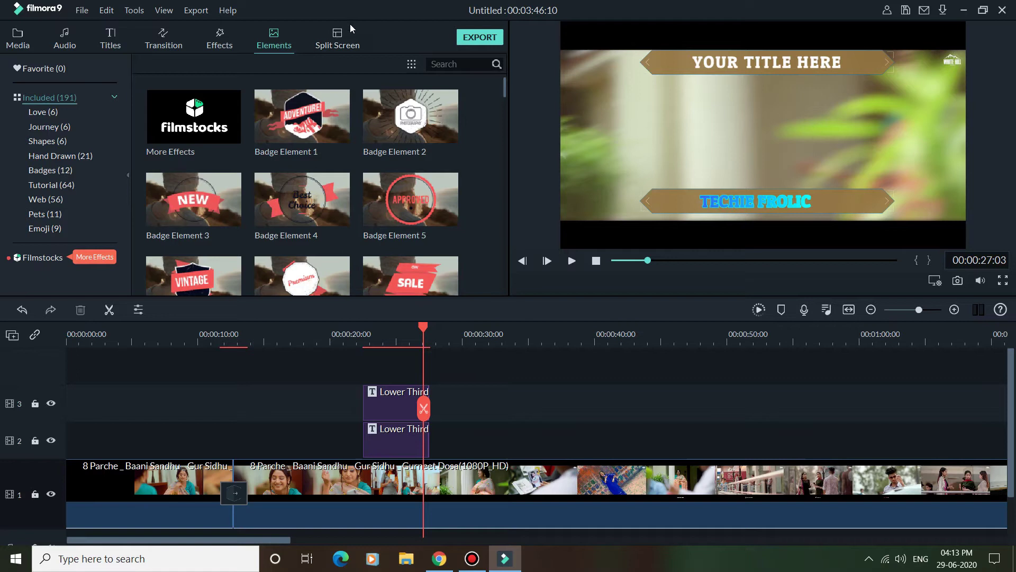
pyautogui.click(339, 38)
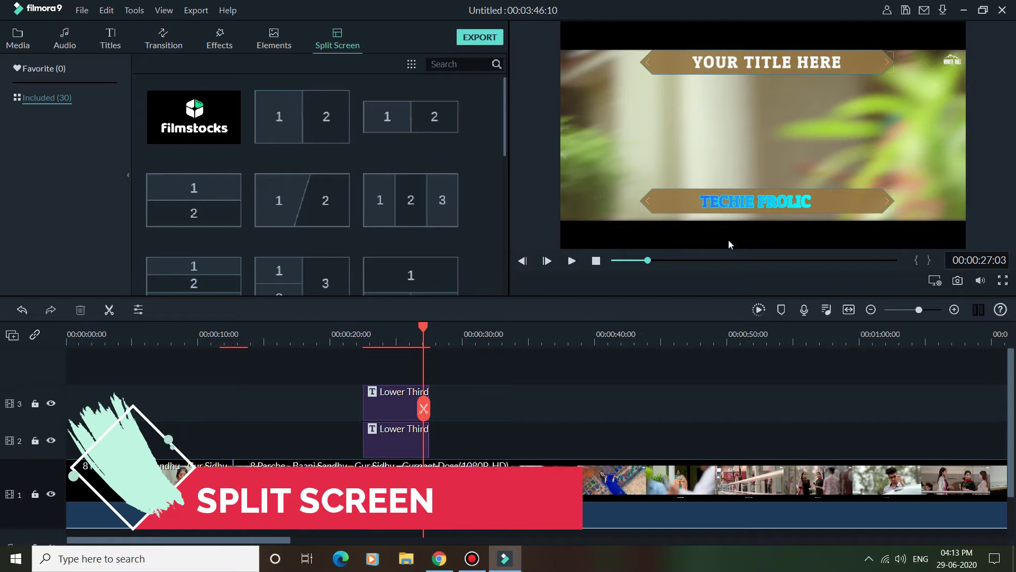
pyautogui.scroll(-1, 289, 229)
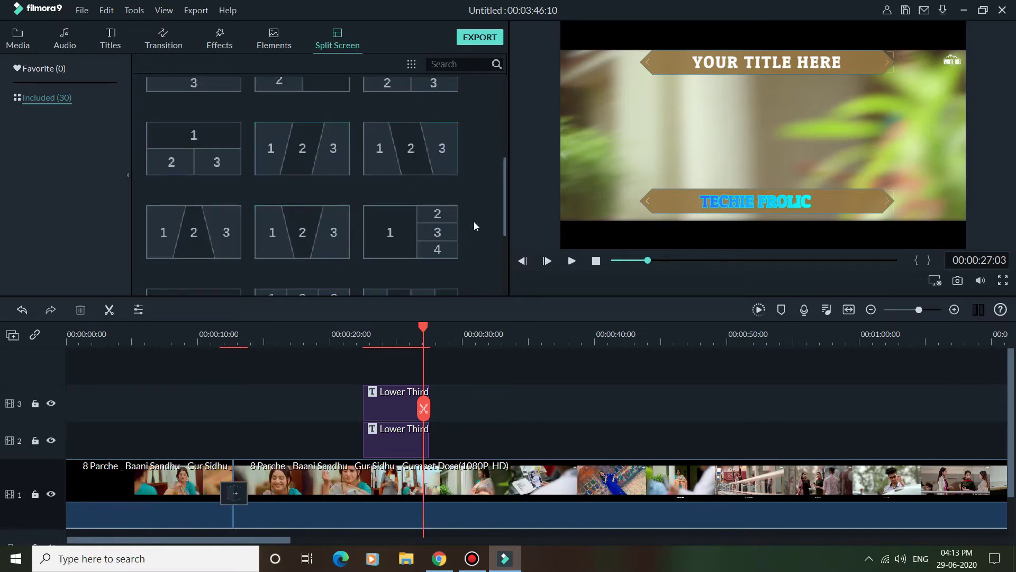
# - Add the diagonal two-part split screen to track 2 directly after the Lower Third title and return the playhead to just before it
pyautogui.scroll(1, 351, 237)
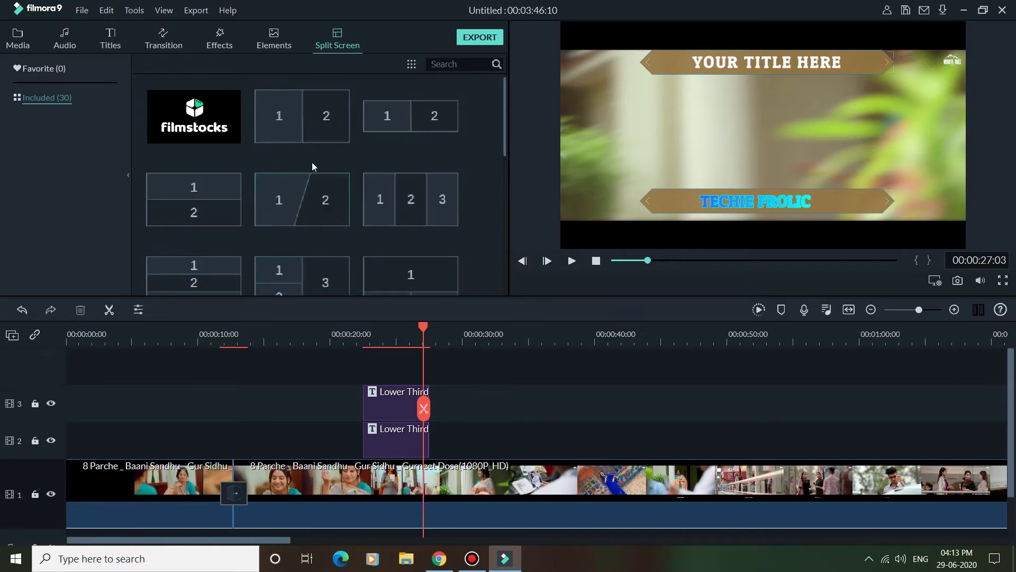
pyautogui.moveTo(304, 189); pyautogui.dragTo(421, 374)
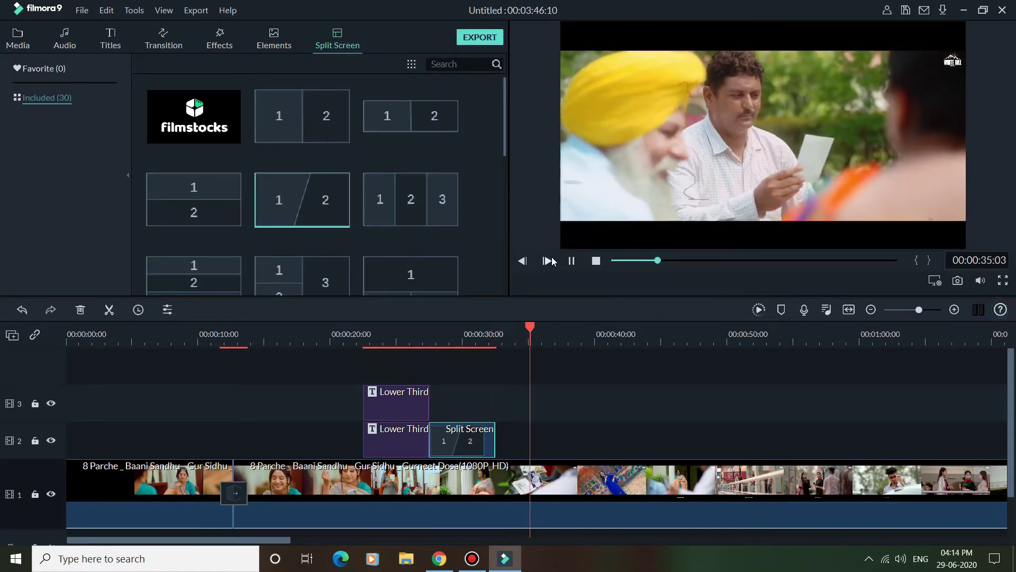
pyautogui.click(571, 260)
pyautogui.moveTo(536, 328); pyautogui.dragTo(419, 328)
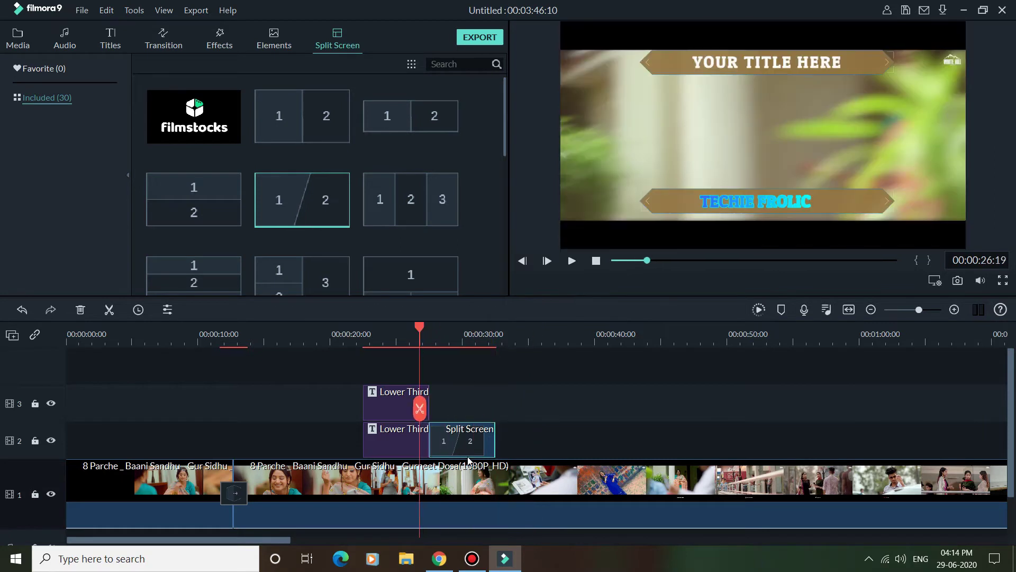
# - Fill both parts of the diagonal split screen with the imported 8 Parche clip and apply it
pyautogui.doubleClick(462, 439)
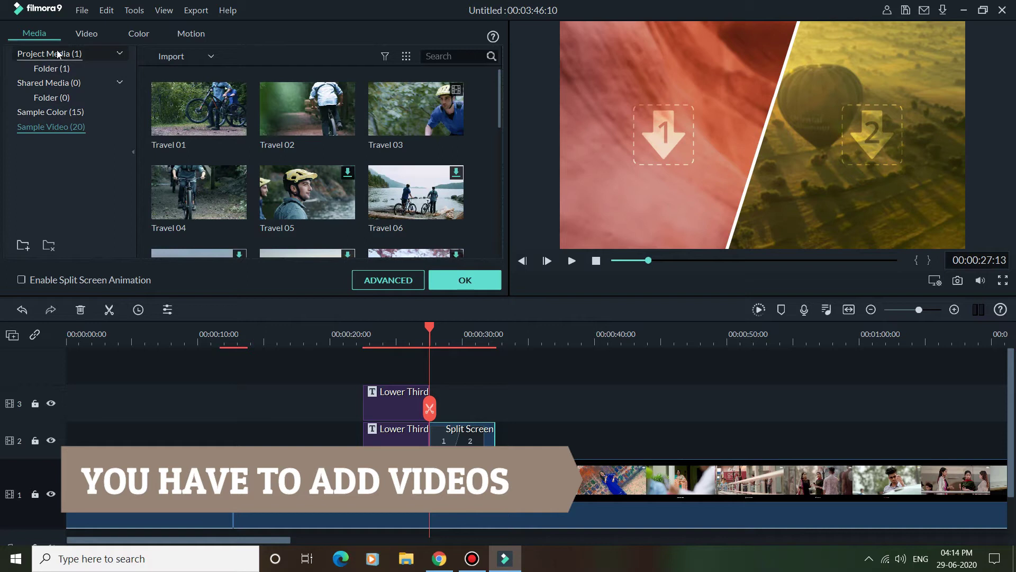
pyautogui.click(59, 70)
pyautogui.moveTo(175, 103); pyautogui.dragTo(665, 165)
pyautogui.moveTo(176, 112); pyautogui.dragTo(866, 174)
pyautogui.click(465, 280)
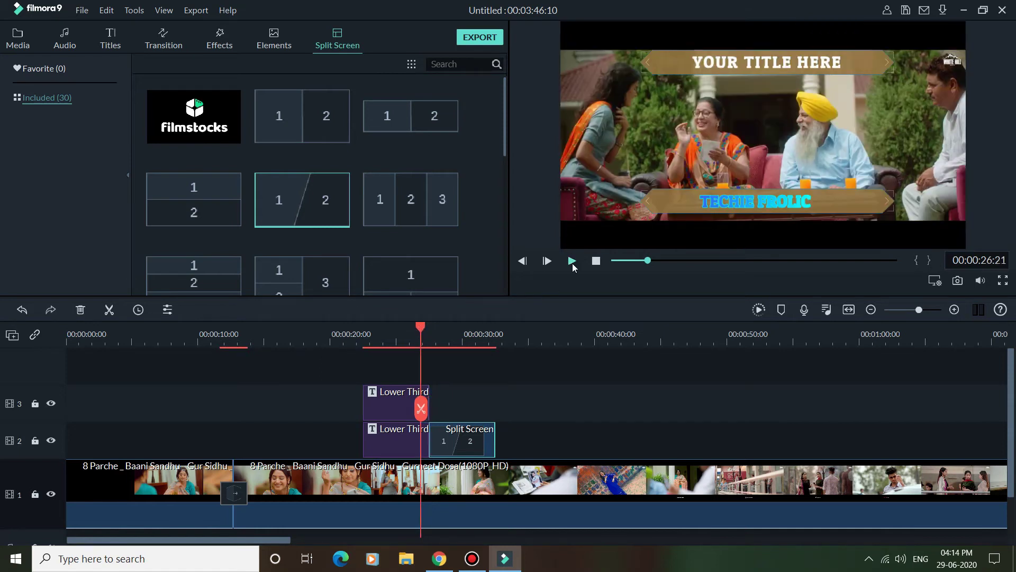
# - Mute the split screen clip on track 2
pyautogui.rightClick(465, 429)
pyautogui.rightClick(453, 435)
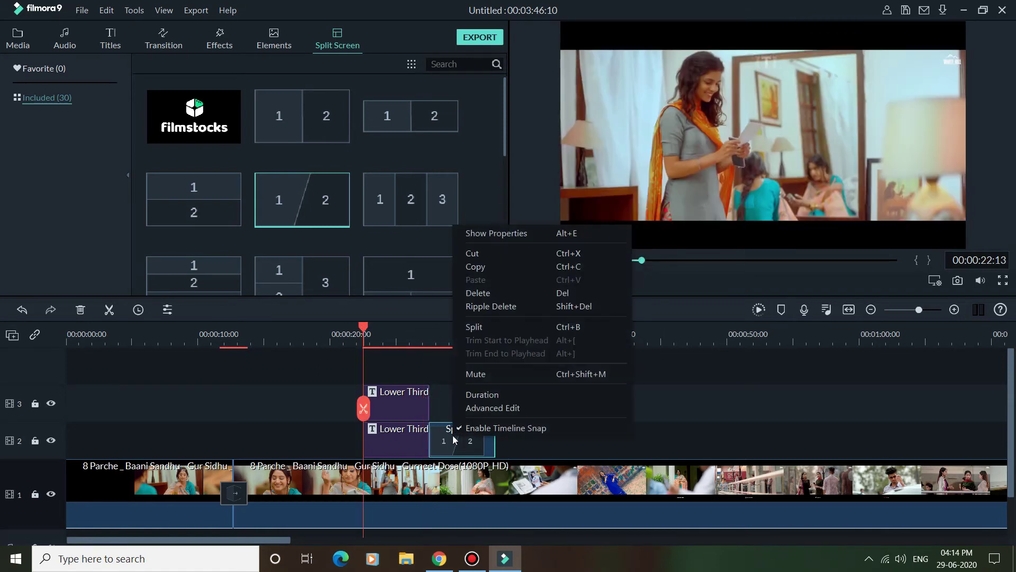
pyautogui.click(493, 375)
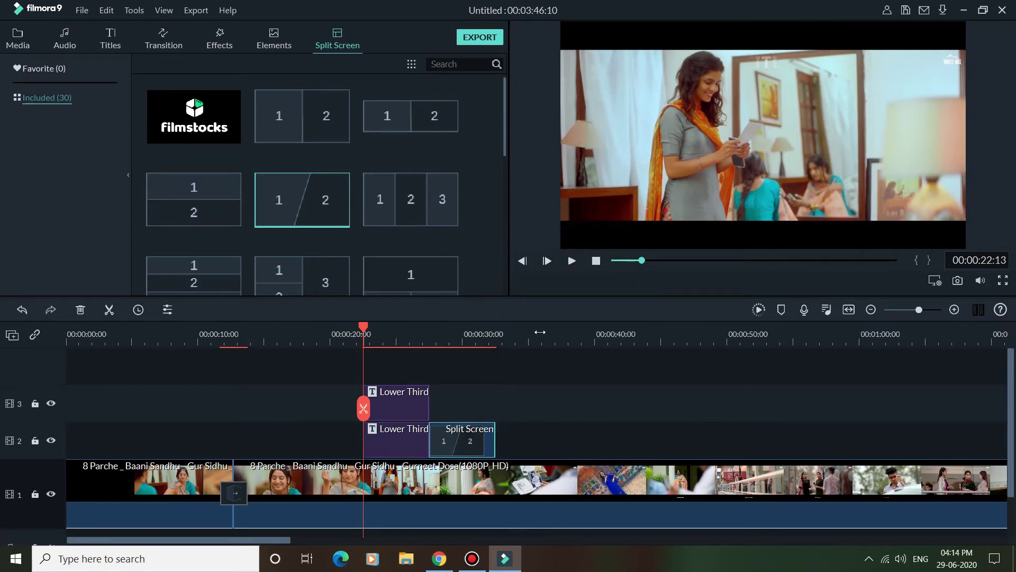
# - Play the timeline from the titles into the split screen and look through the other split screen layouts
pyautogui.click(571, 262)
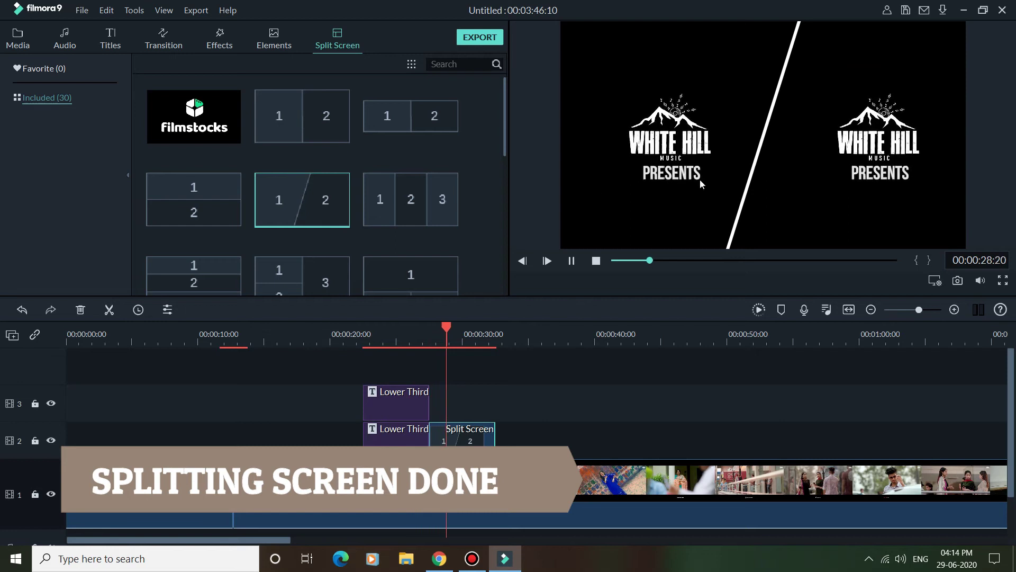
pyautogui.click(571, 260)
pyautogui.scroll(-6, 276, 211)
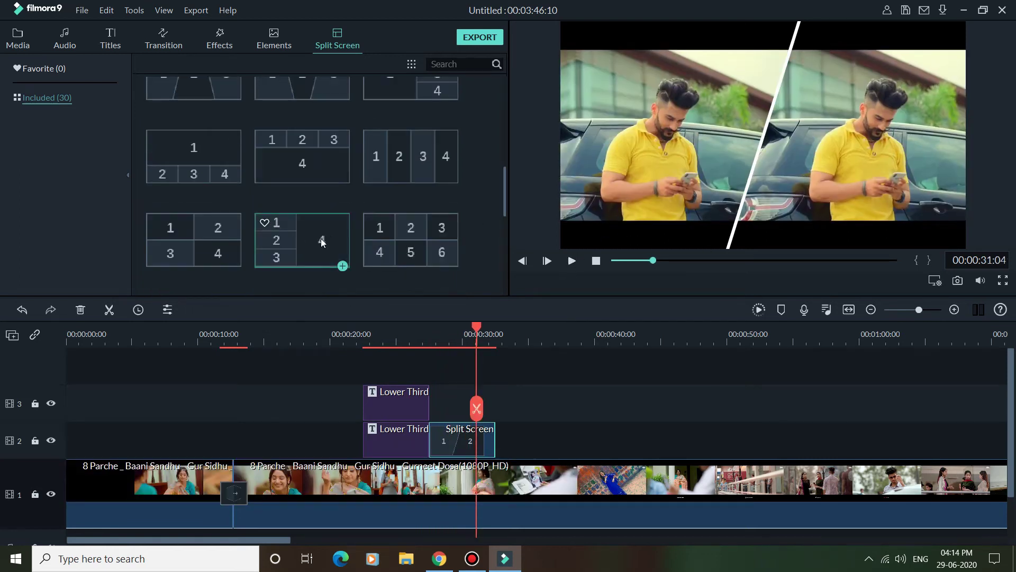
pyautogui.scroll(-3, 317, 238)
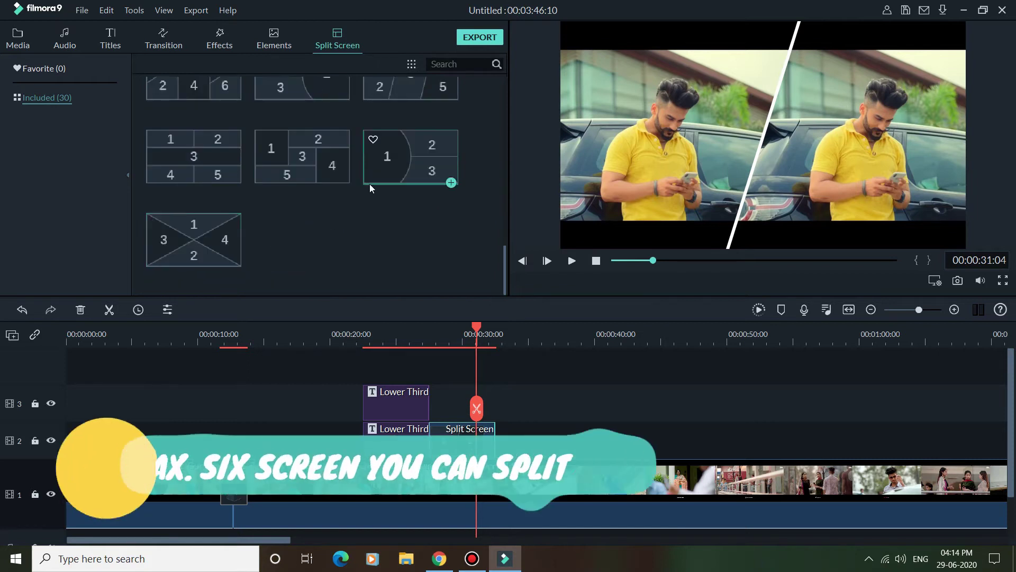
pyautogui.scroll(10, 344, 191)
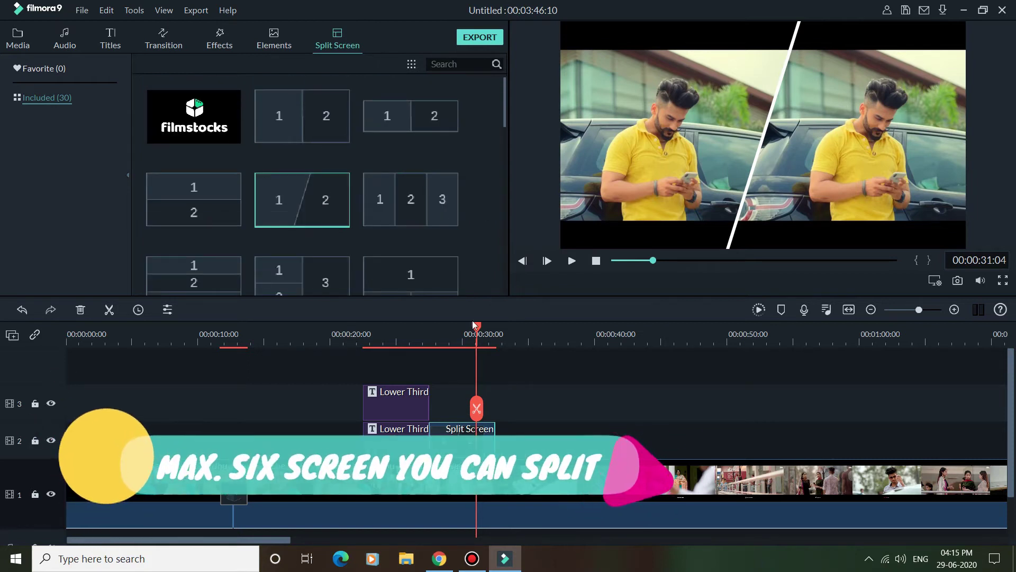
# - Show the project media again and delete the split screen from track 2
pyautogui.click(31, 30)
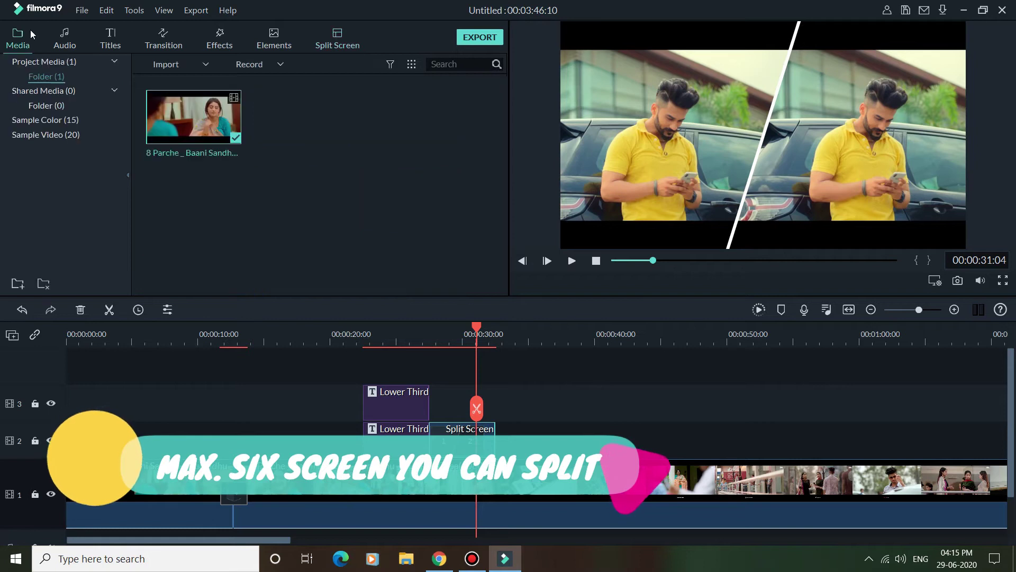
pyautogui.click(177, 341)
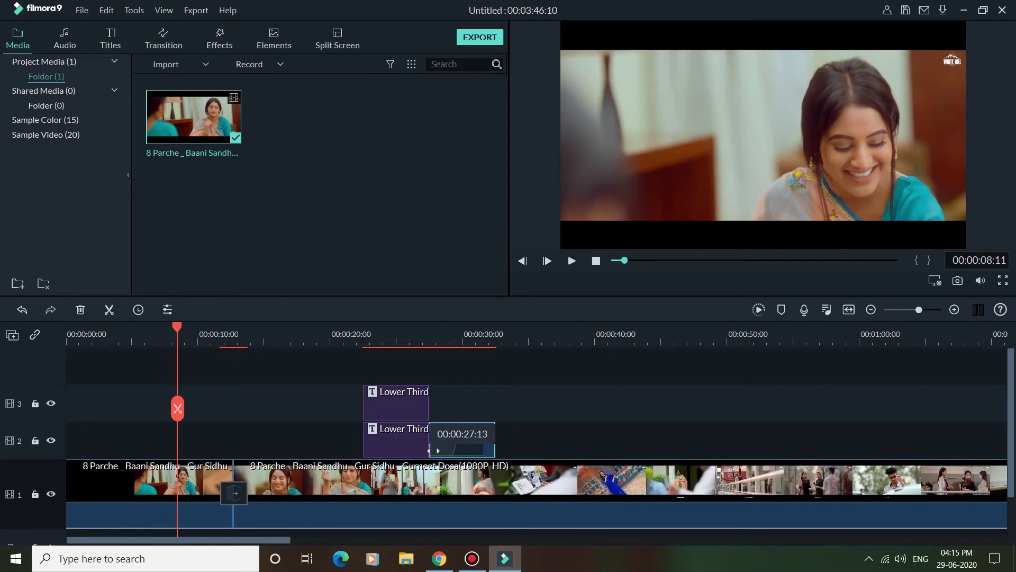
pyautogui.click(81, 310)
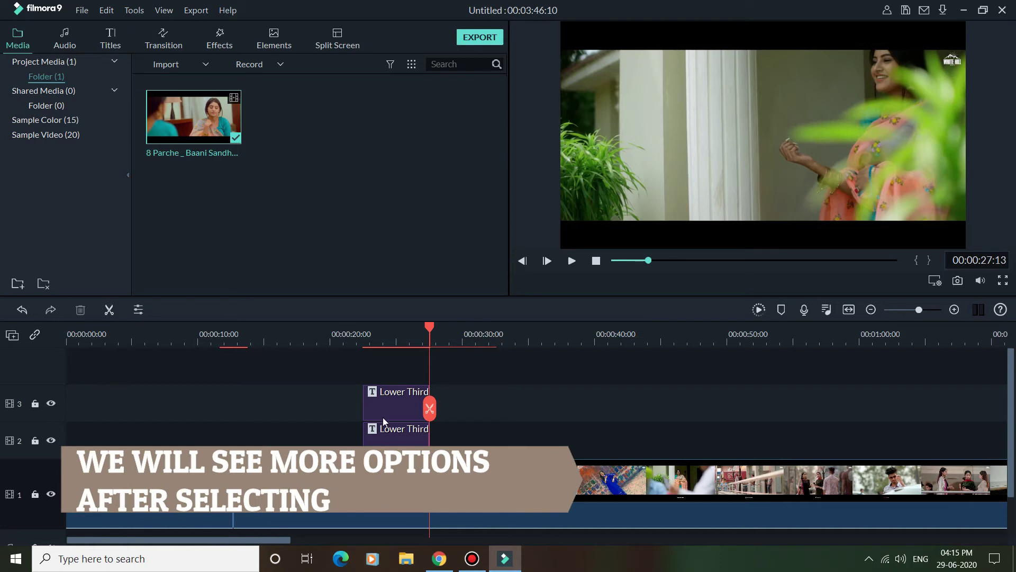
# - Crop the second 8 Parche clip on track 1 to its lower-right area, and undo the crop
pyautogui.click(286, 479)
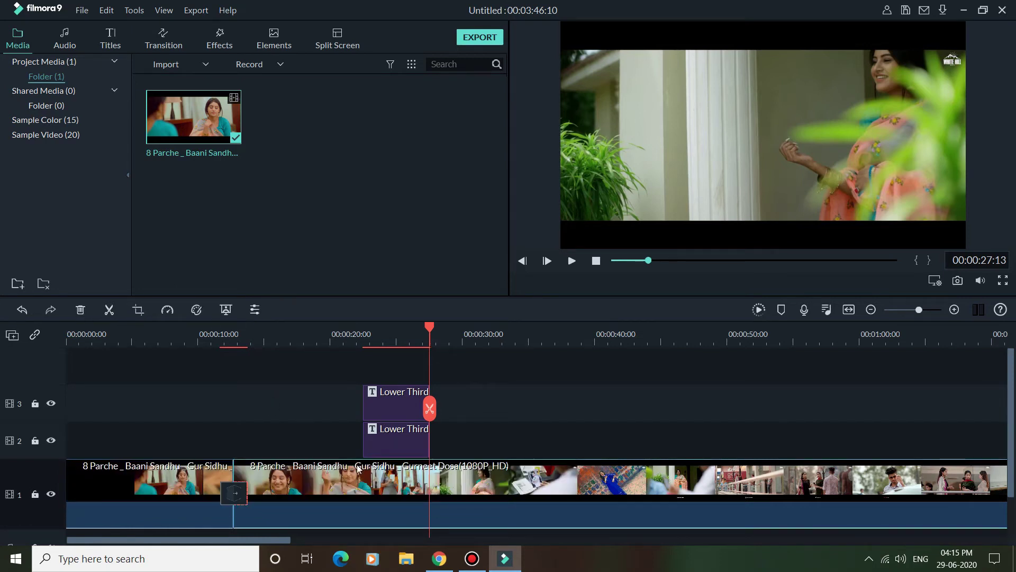
pyautogui.click(138, 310)
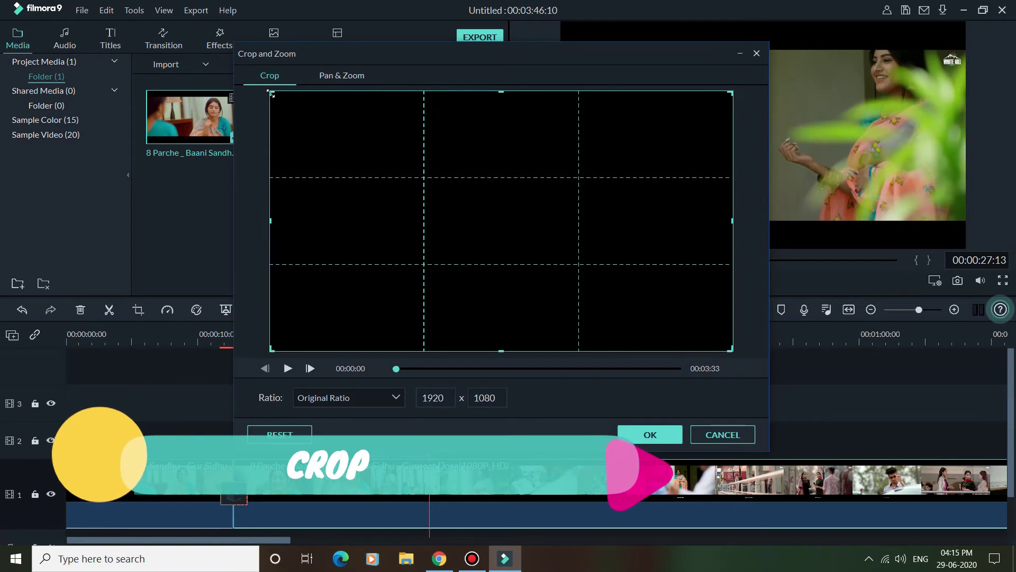
pyautogui.moveTo(271, 94); pyautogui.dragTo(418, 247)
pyautogui.click(665, 437)
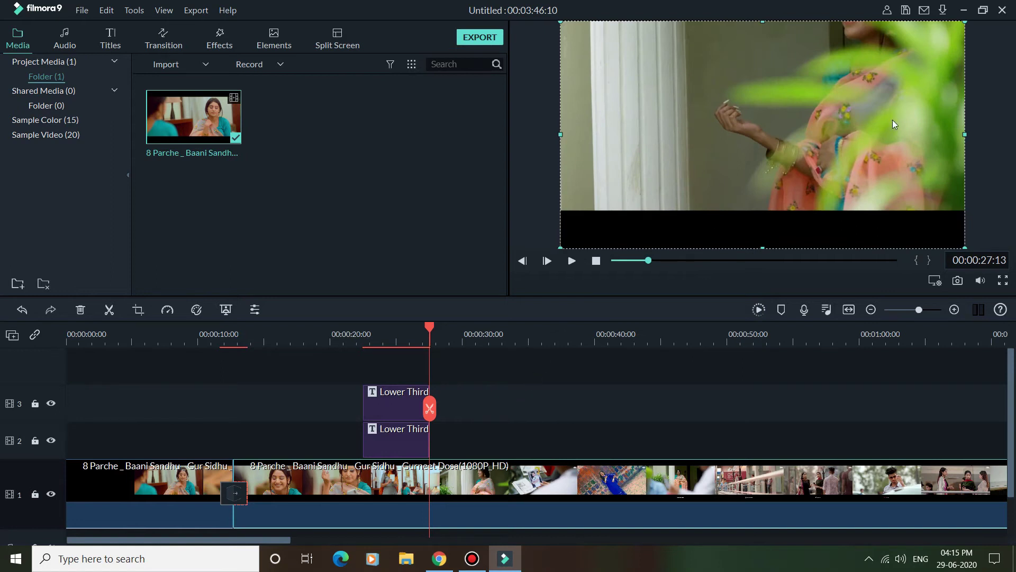
pyautogui.click(20, 313)
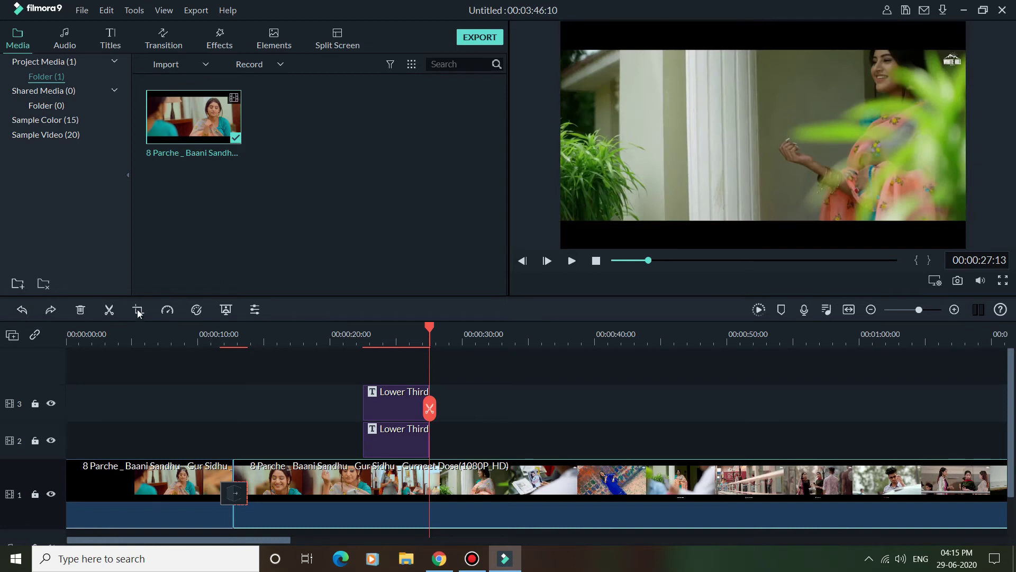
# - Look through the slow and fast speed options for the second 8 Parche clip
pyautogui.click(168, 310)
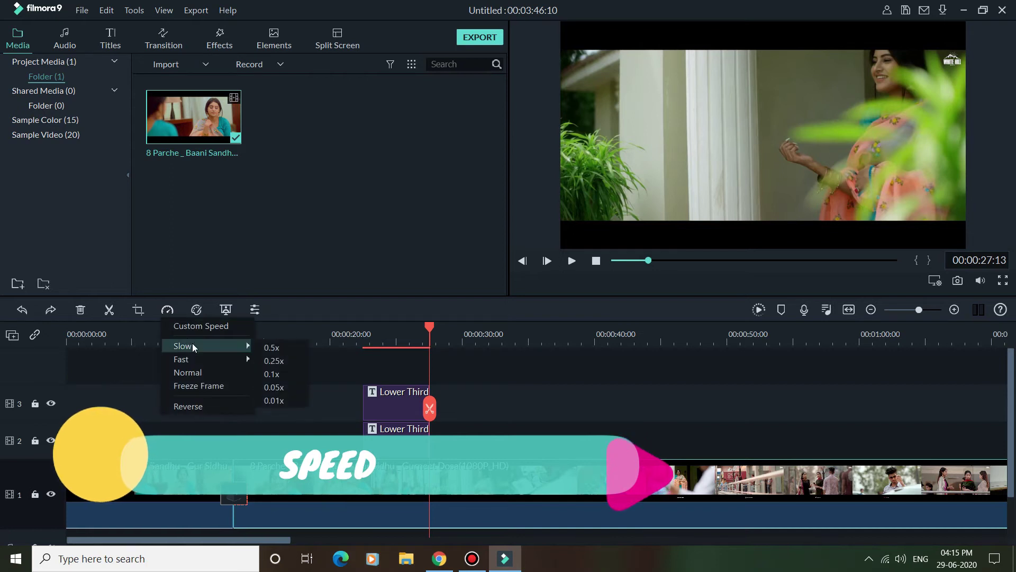
pyautogui.moveTo(196, 360)
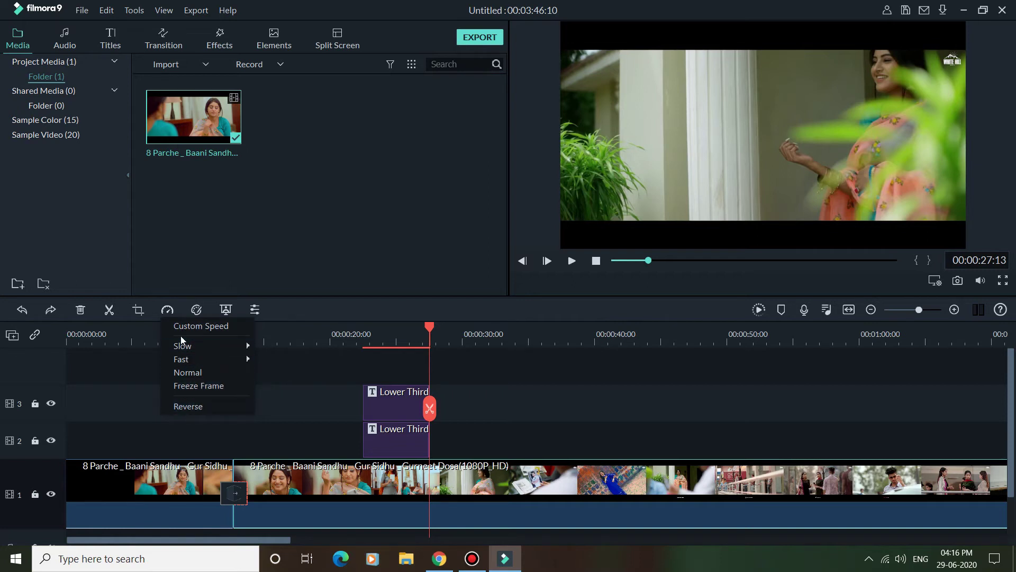
pyautogui.click(201, 312)
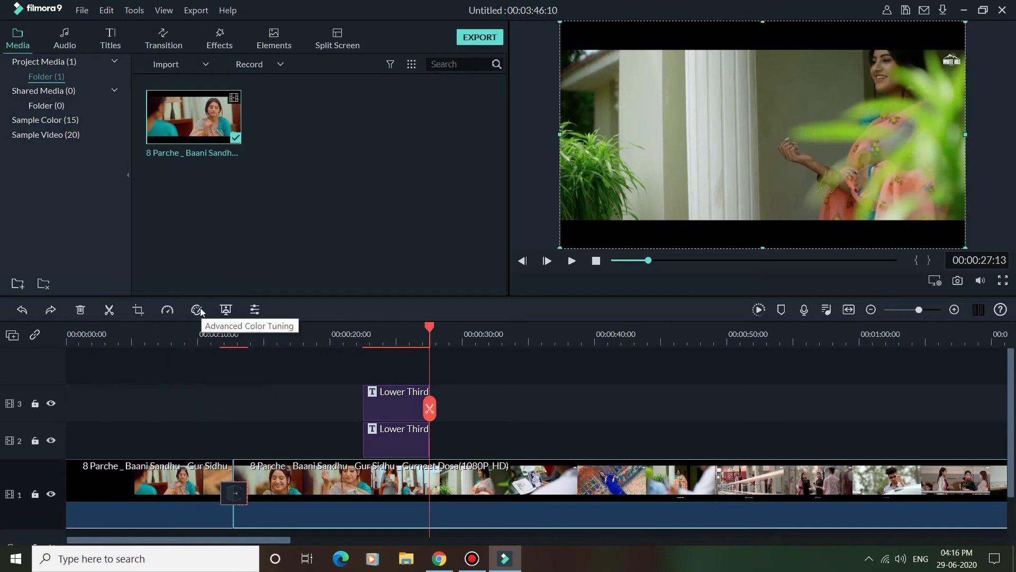
# - Look through the Advanced Color Correction adjustments and the video properties of the selected clip, leaving their settings as they are
pyautogui.click(198, 310)
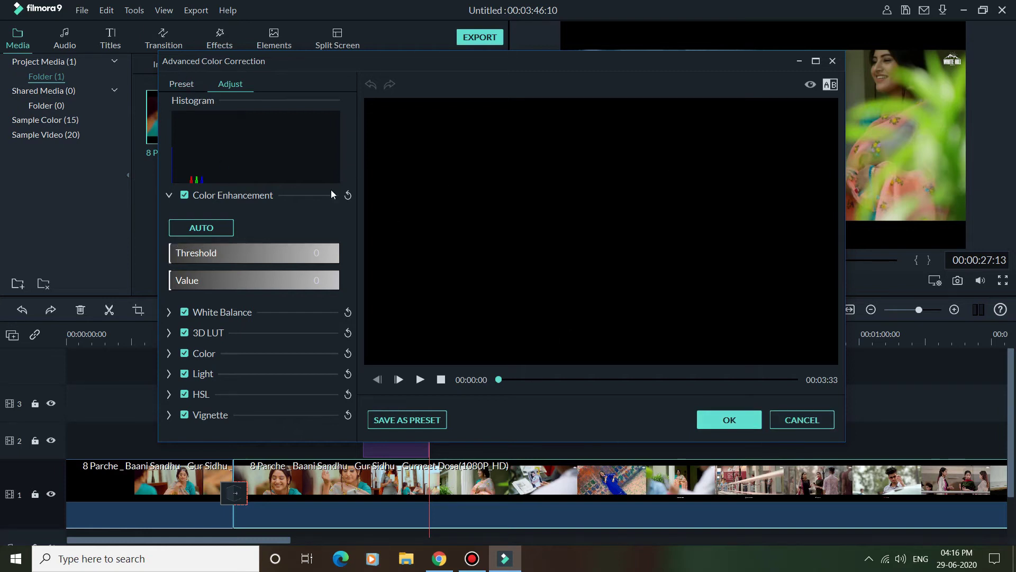
pyautogui.click(749, 425)
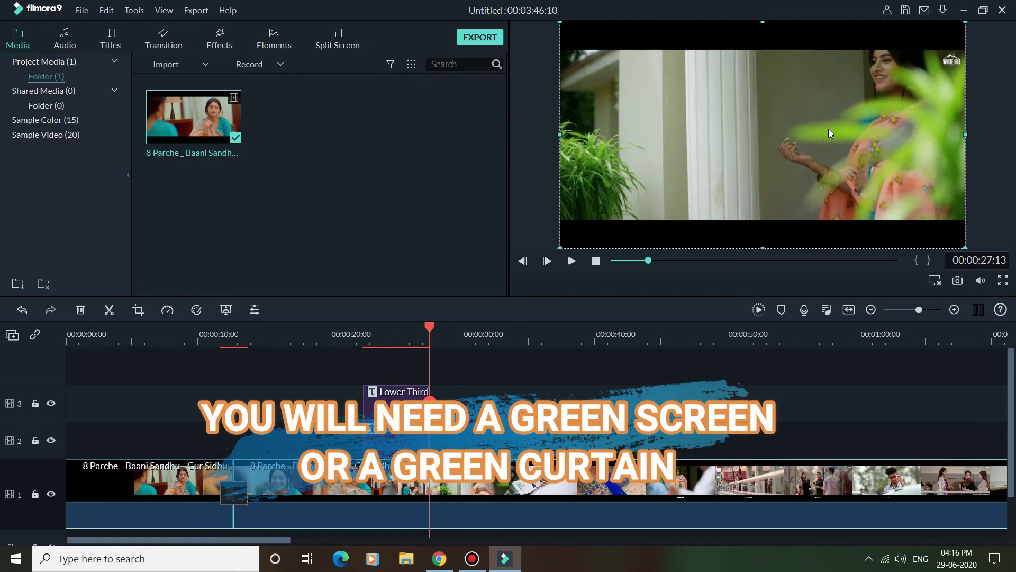
pyautogui.click(255, 311)
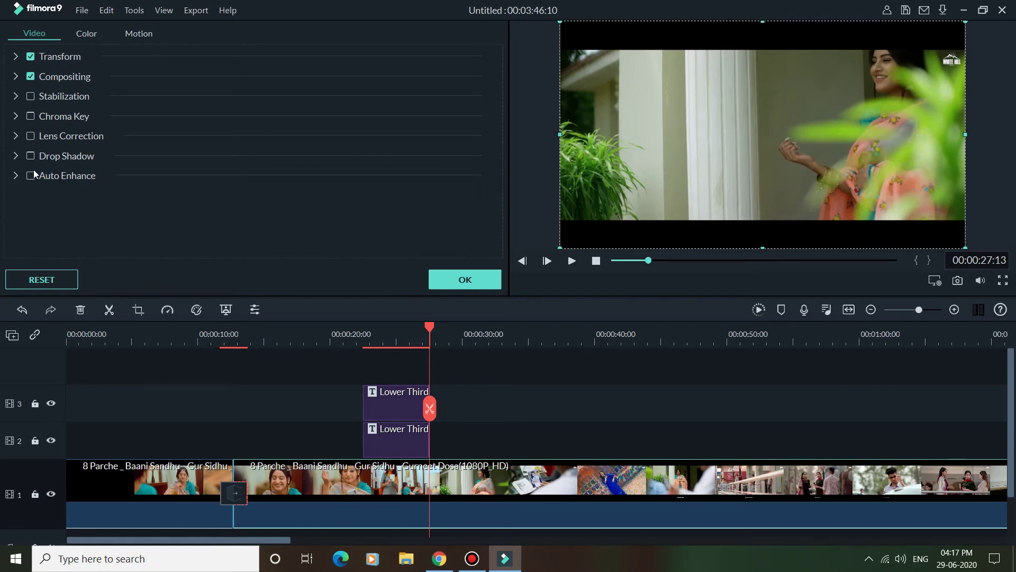
pyautogui.click(469, 284)
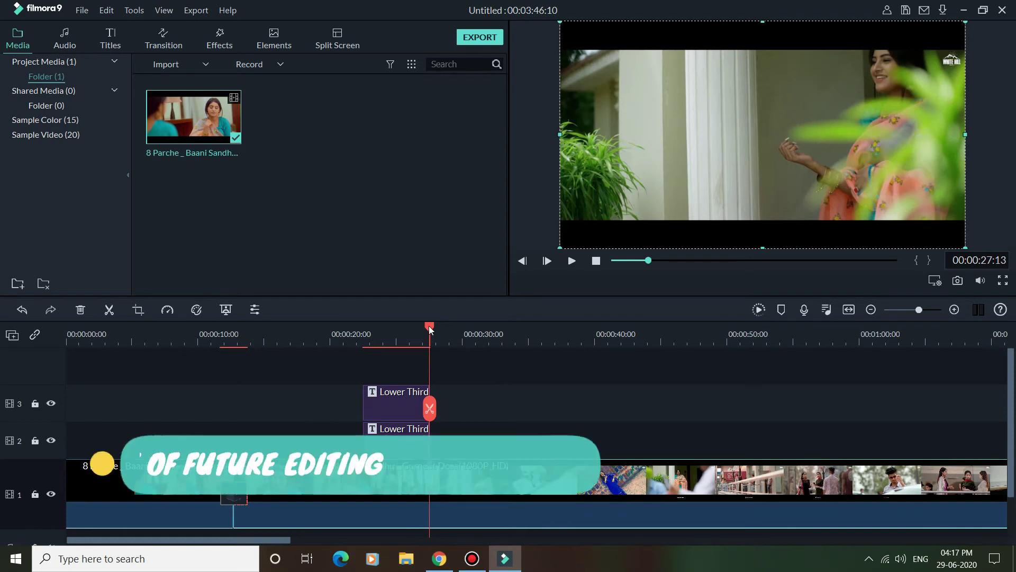
# - Move the playhead to 00:00:28:19 and fit the whole project in the timeline
pyautogui.moveTo(425, 327); pyautogui.dragTo(446, 327)
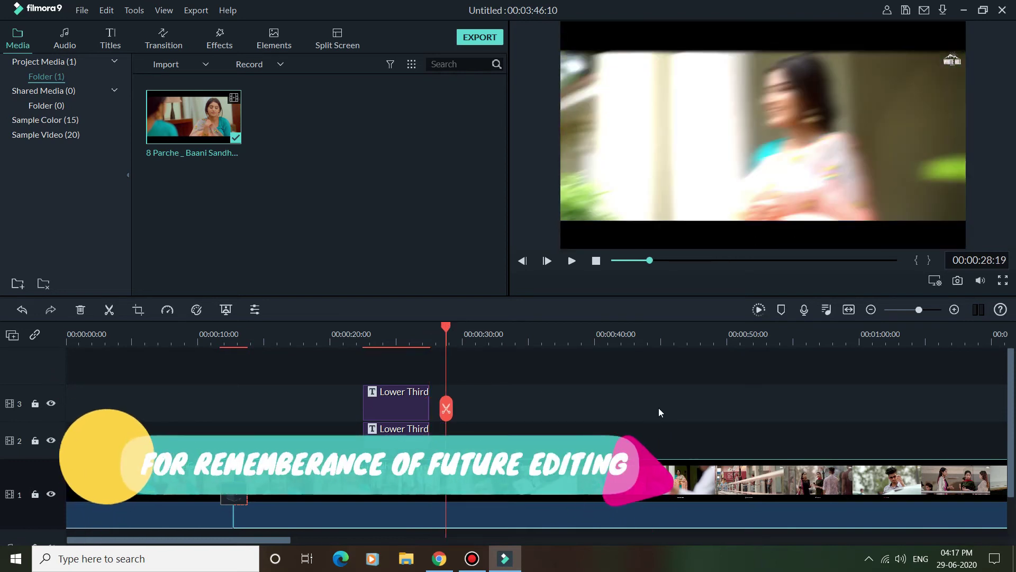
pyautogui.click(849, 310)
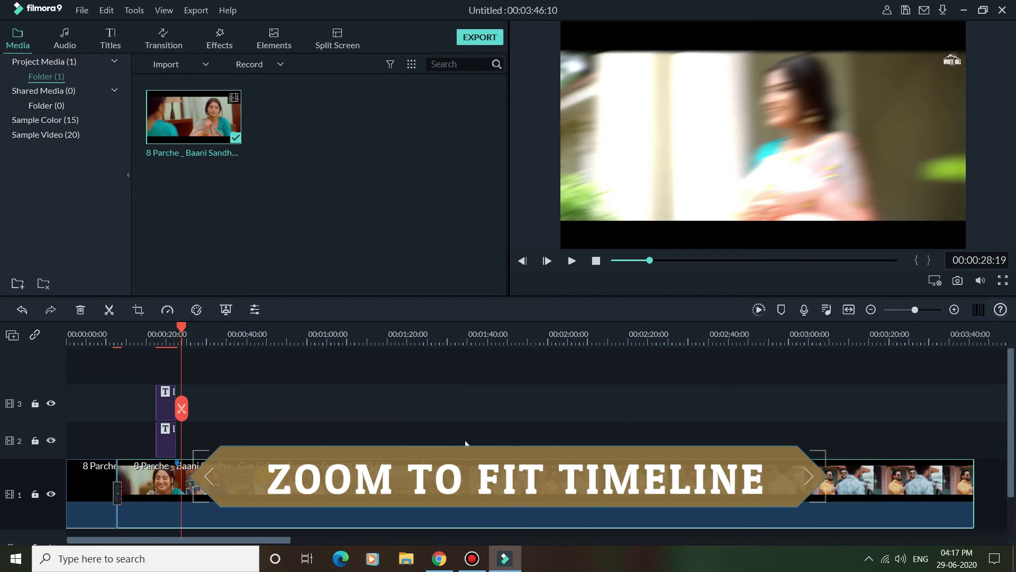
# - Play the project from 00:00:28:19 and adjust the timeline zoom during playback
pyautogui.press('space')
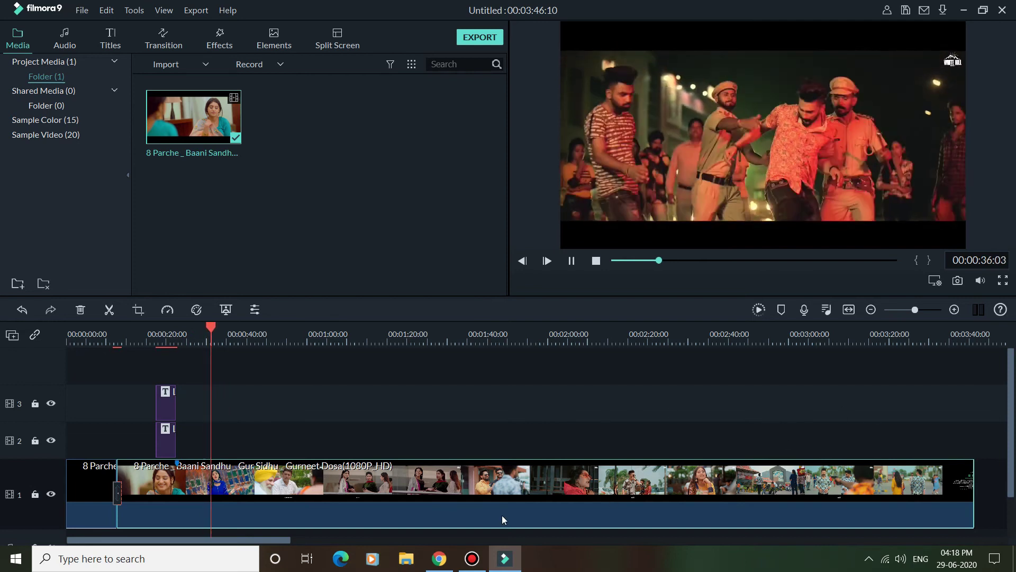
pyautogui.moveTo(264, 540)
pyautogui.mouseDown()
pyautogui.moveTo(310, 542)
pyautogui.moveTo(264, 541)
pyautogui.mouseUp()
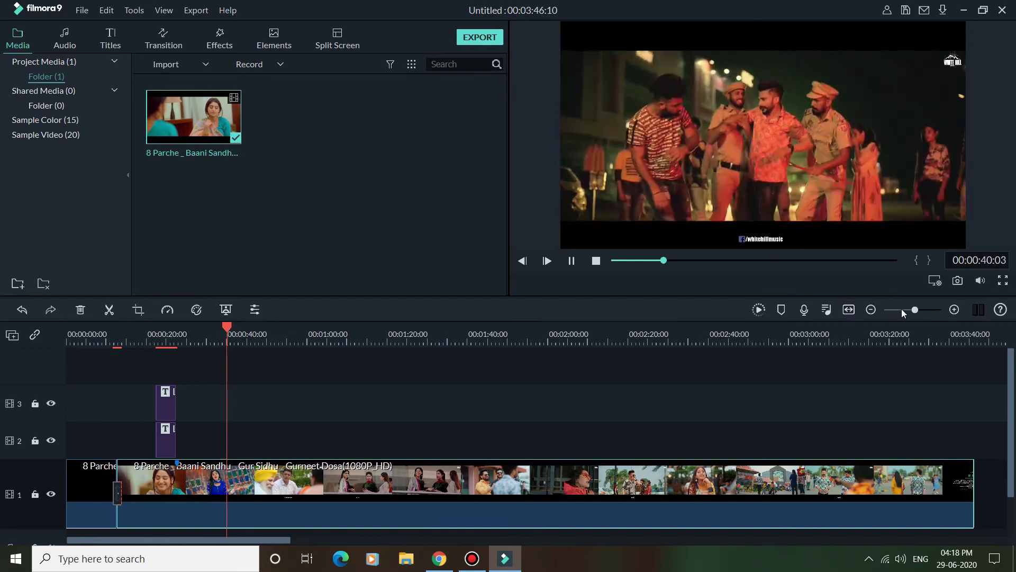
pyautogui.moveTo(917, 312)
pyautogui.mouseDown()
pyautogui.moveTo(935, 310)
pyautogui.moveTo(900, 312)
pyautogui.moveTo(918, 314)
pyautogui.mouseUp()
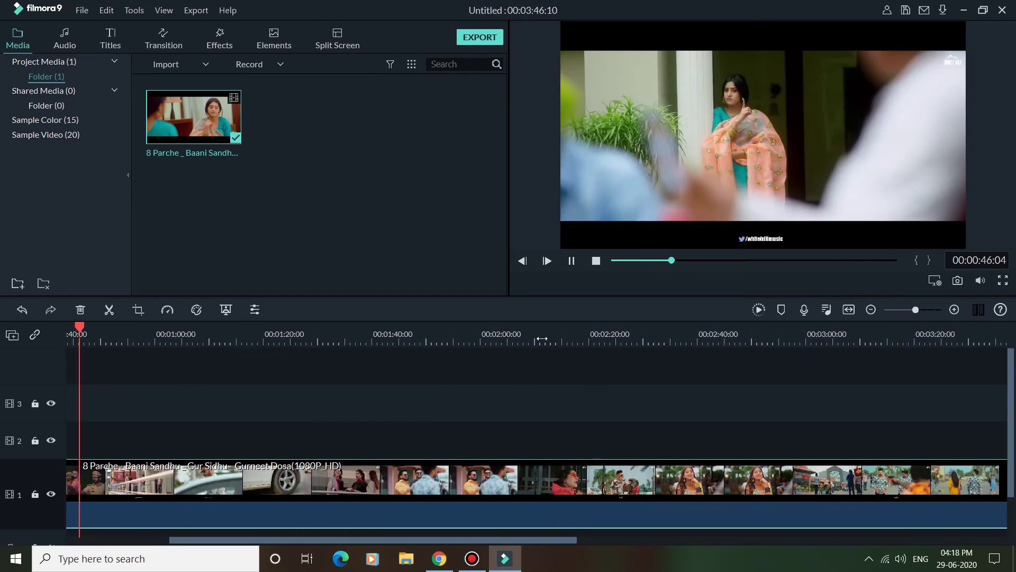
pyautogui.moveTo(539, 330); pyautogui.dragTo(402, 340)
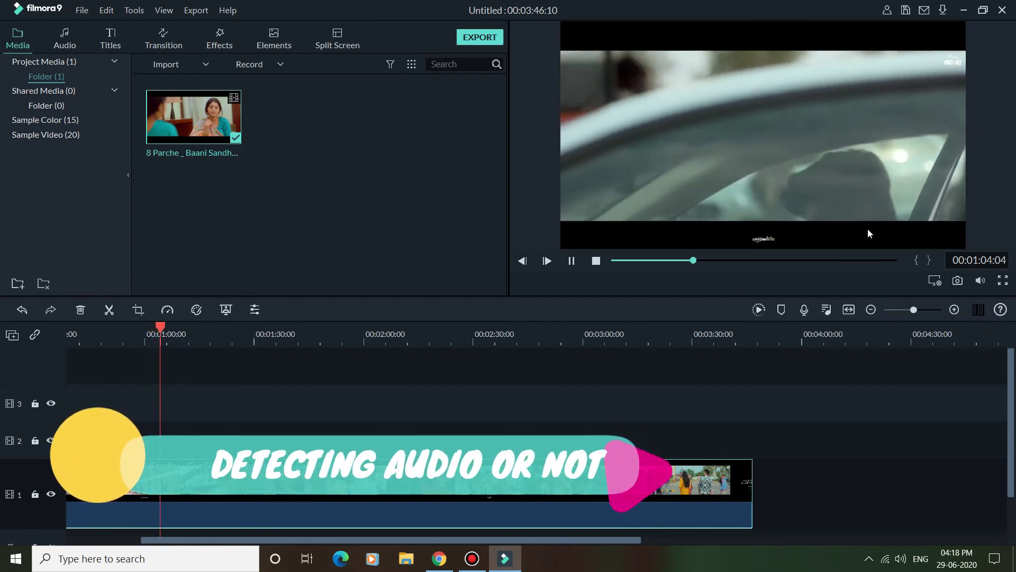
# - View the playback in full screen, return to the editor and look through the preview quality and display settings
pyautogui.click(1002, 280)
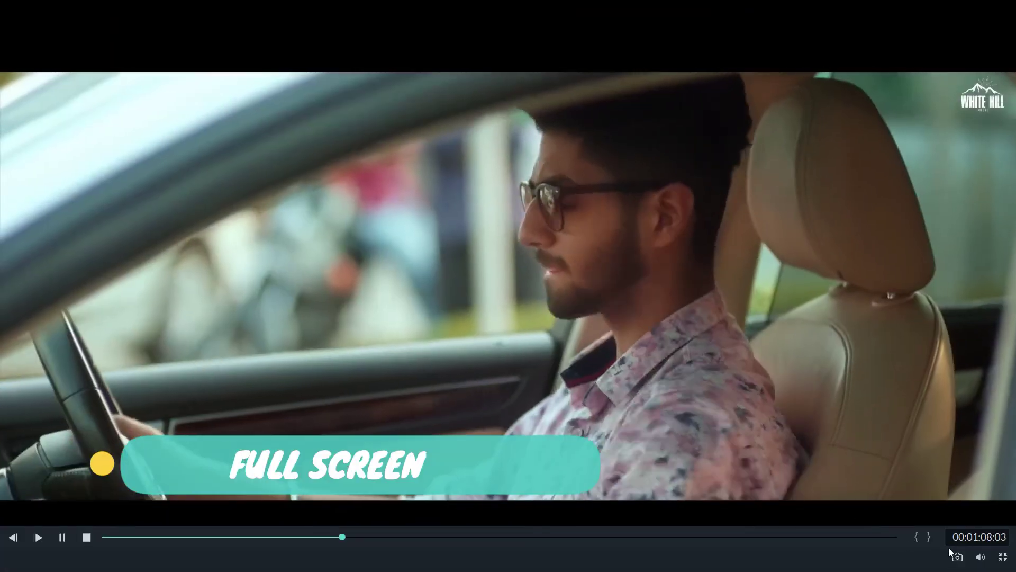
pyautogui.click(1002, 556)
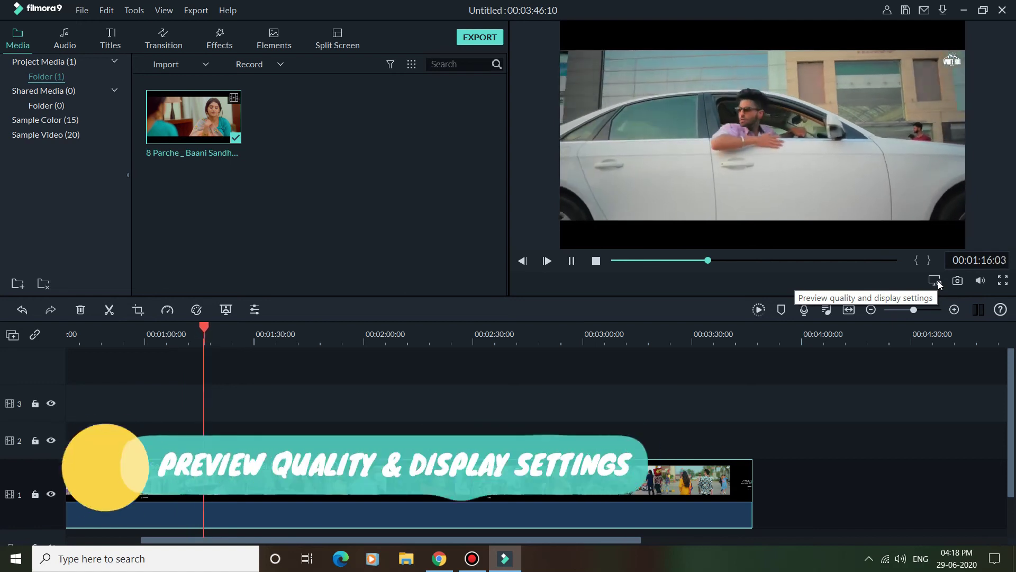
pyautogui.click(938, 281)
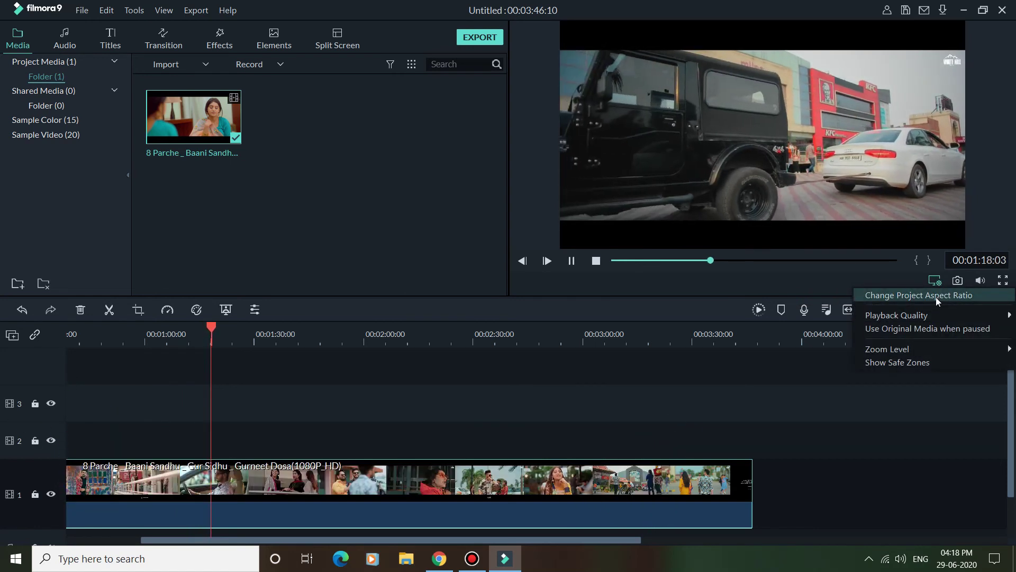
pyautogui.moveTo(942, 350)
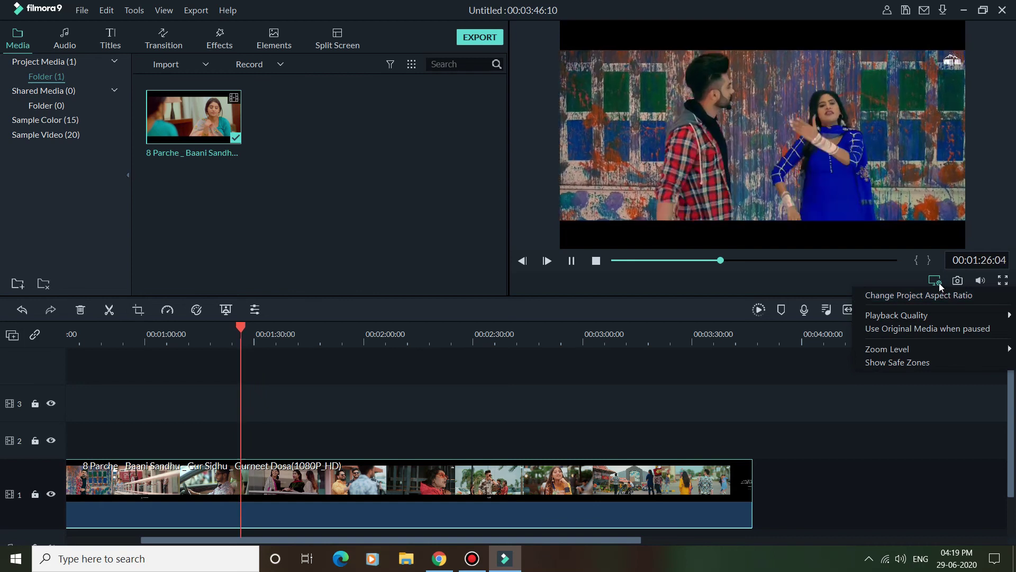
# - Close the preview display options and save the project as VE Project 8 in the Projects folder
pyautogui.click(606, 5)
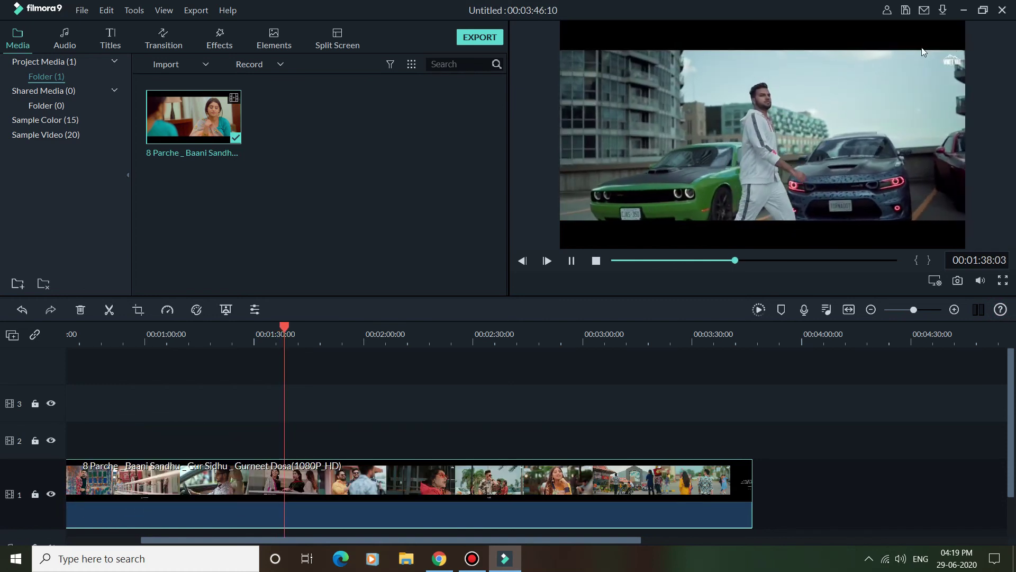
pyautogui.click(906, 10)
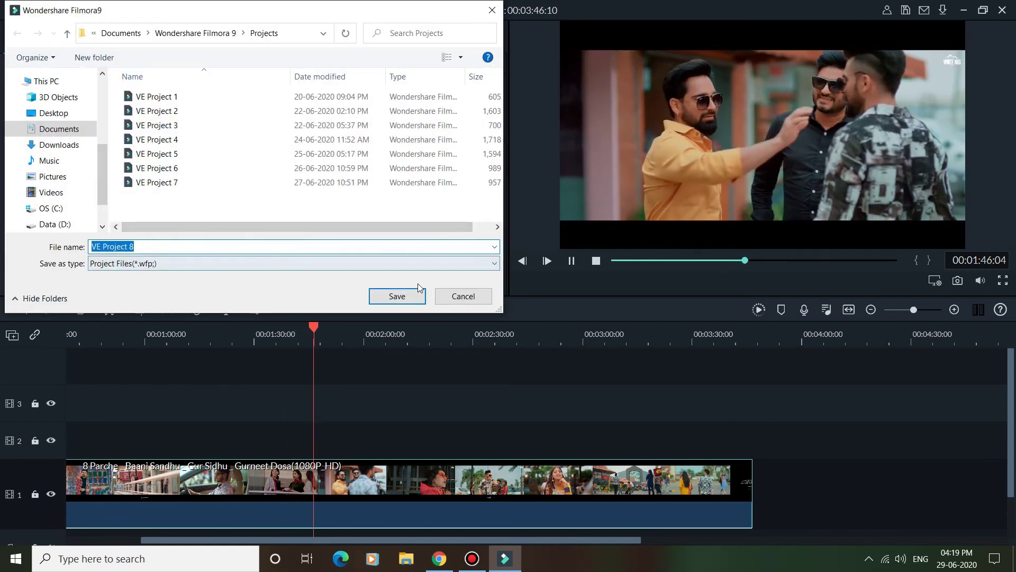
pyautogui.click(407, 294)
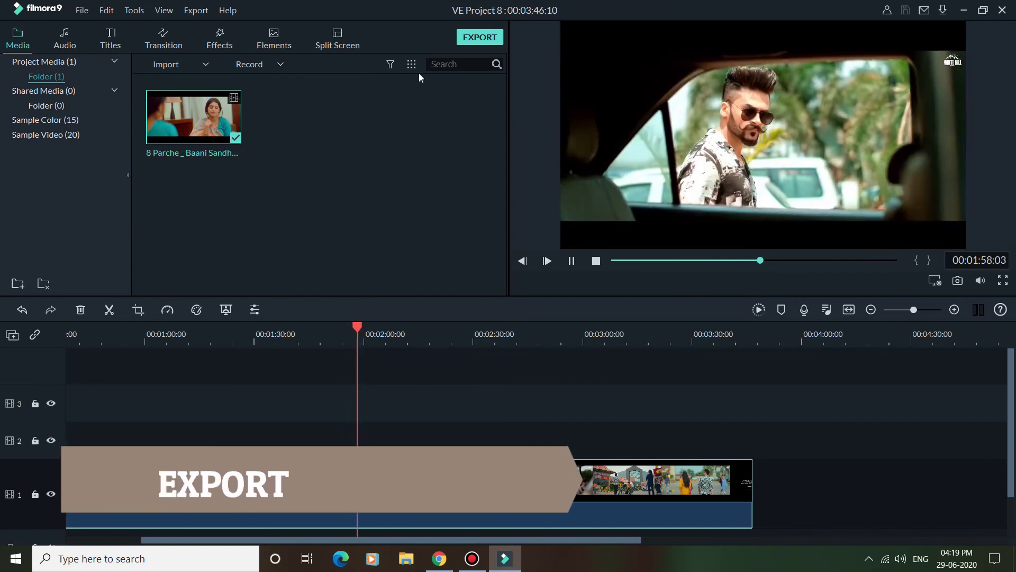
# - Look through the export options for devices, YouTube and DVD, and return to the local MP4 export settings
pyautogui.click(472, 37)
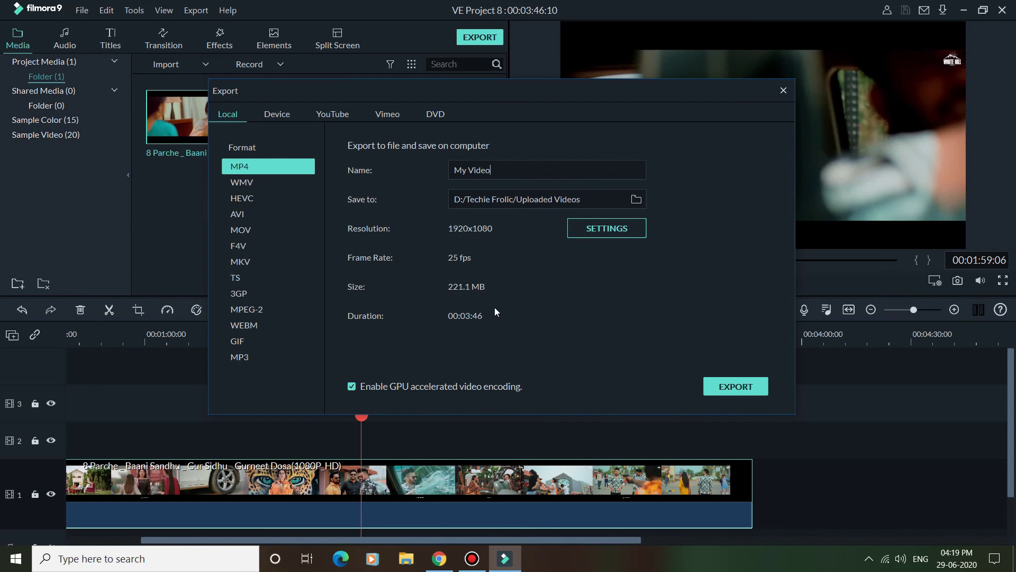
pyautogui.click(263, 114)
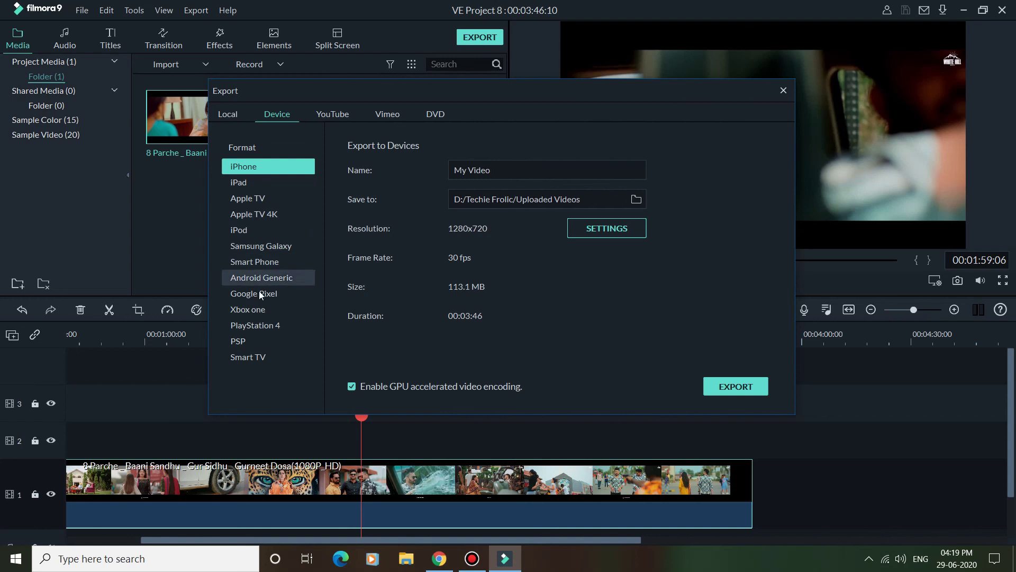
pyautogui.click(332, 114)
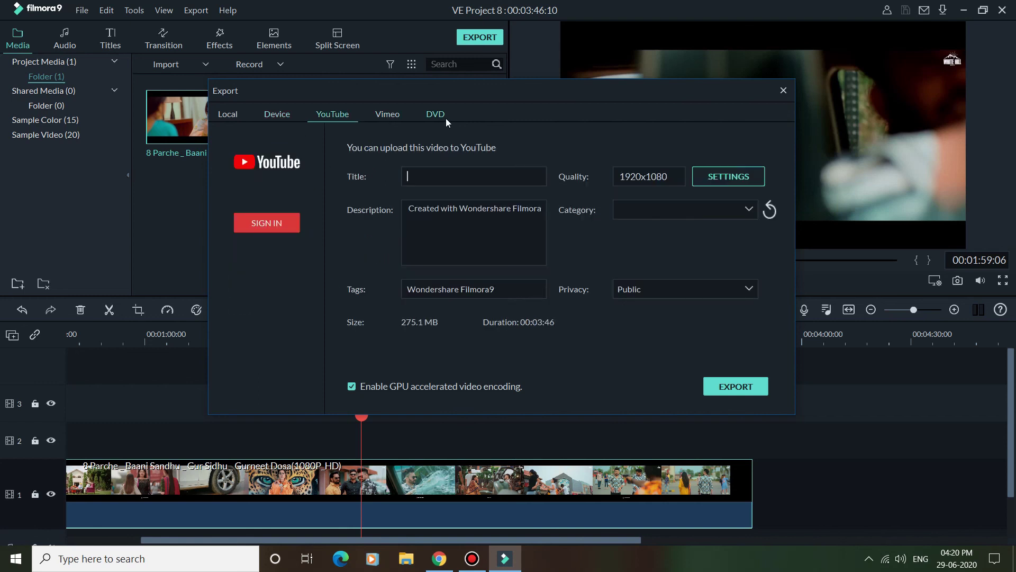
pyautogui.click(445, 118)
pyautogui.click(228, 114)
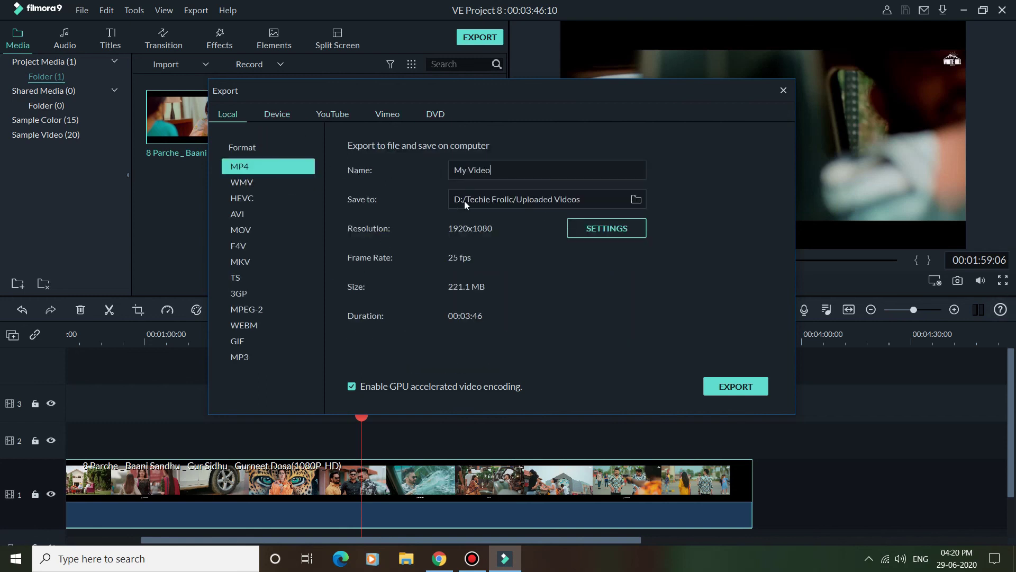
# - Start the local MP4 export of My Video, abort it while rendering and return to the editor
pyautogui.click(727, 392)
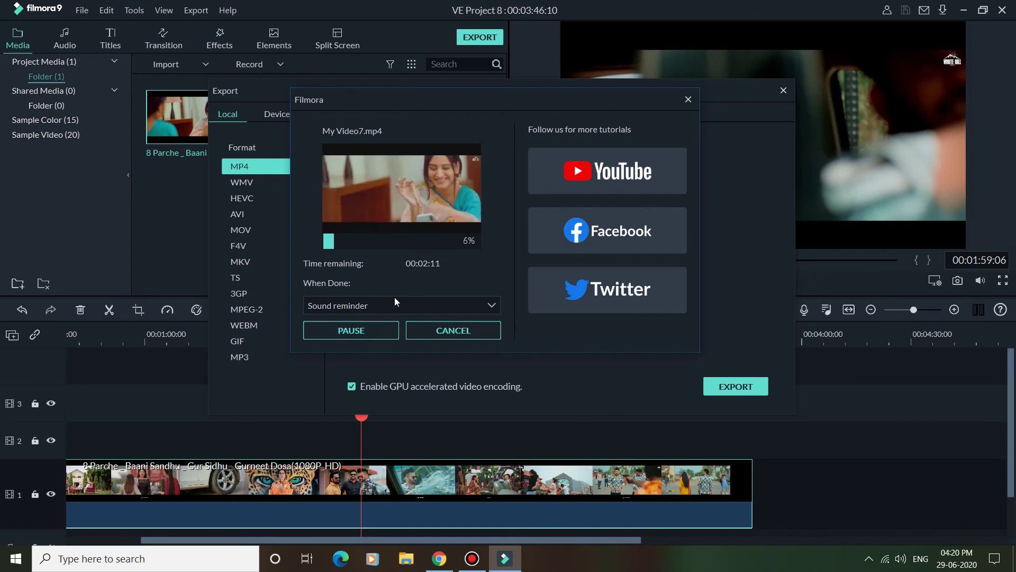
pyautogui.click(427, 333)
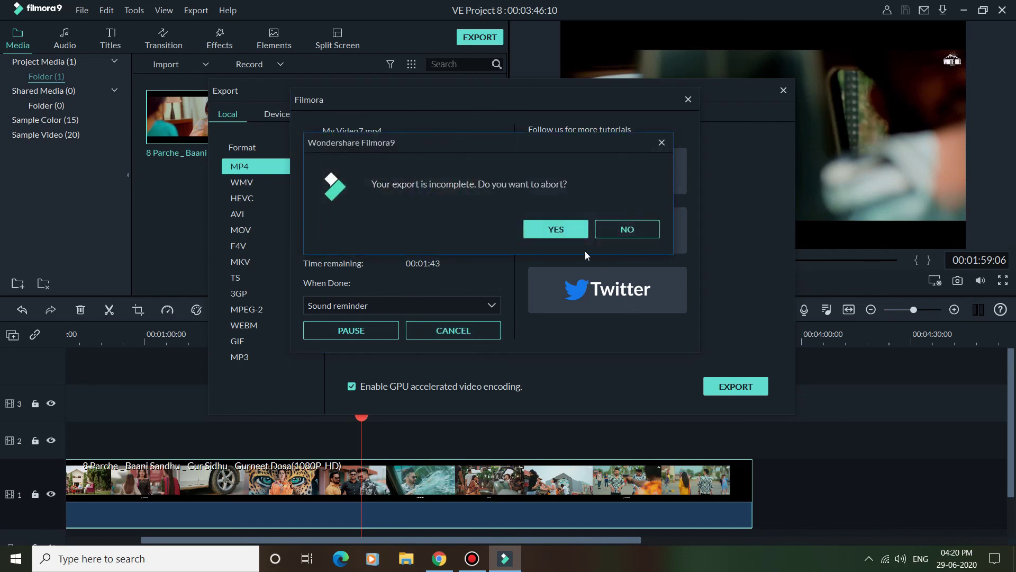
pyautogui.click(555, 228)
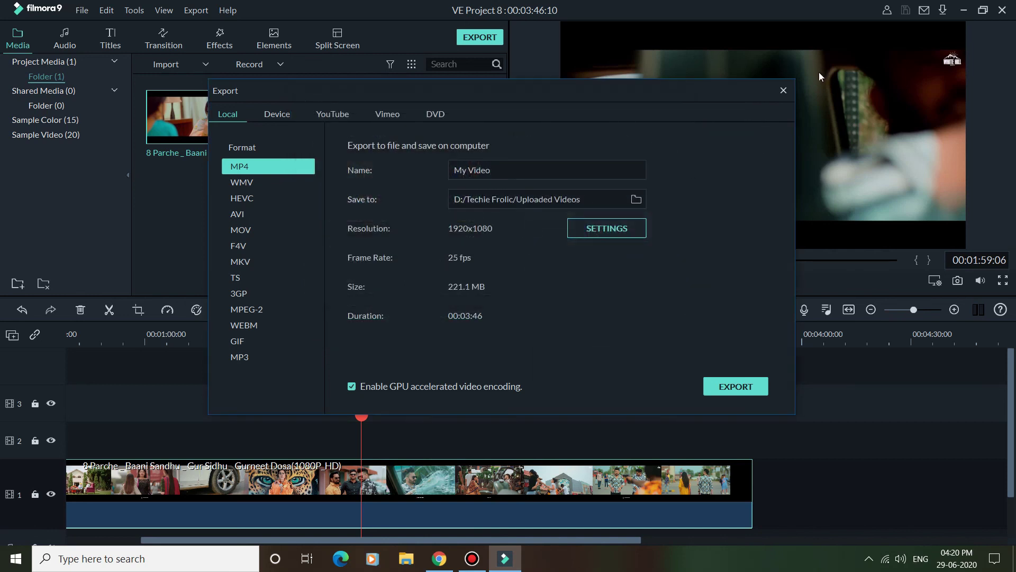
pyautogui.press('Escape')
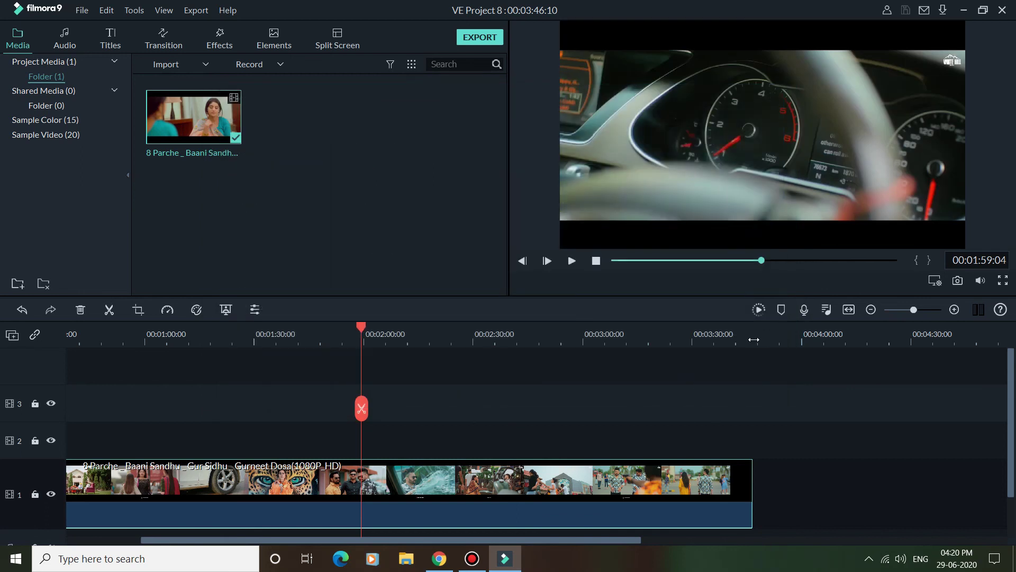